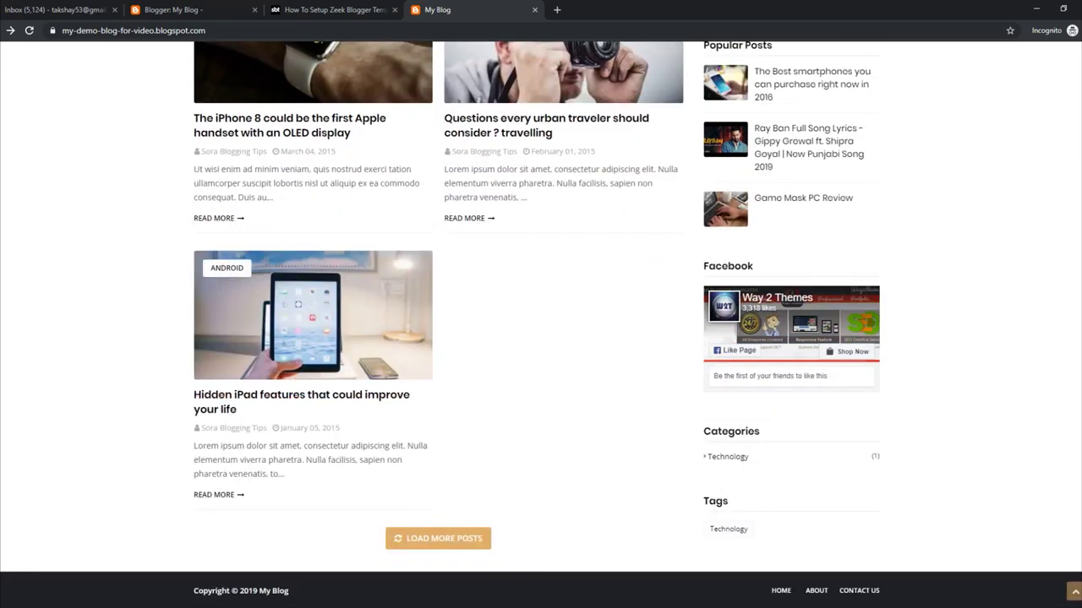
# - Read the Main Menu/DropDown/Multi DropDown instructions in the Zeek template setup guide, including the underscore rules for sub links
pyautogui.scroll(5, 439, 324)
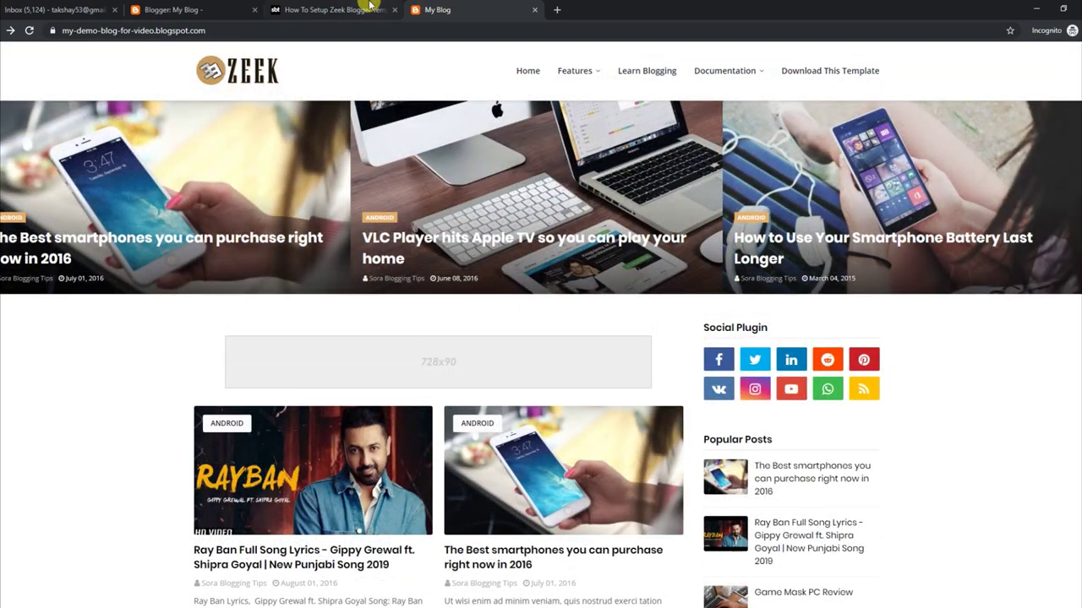
pyautogui.click(329, 9)
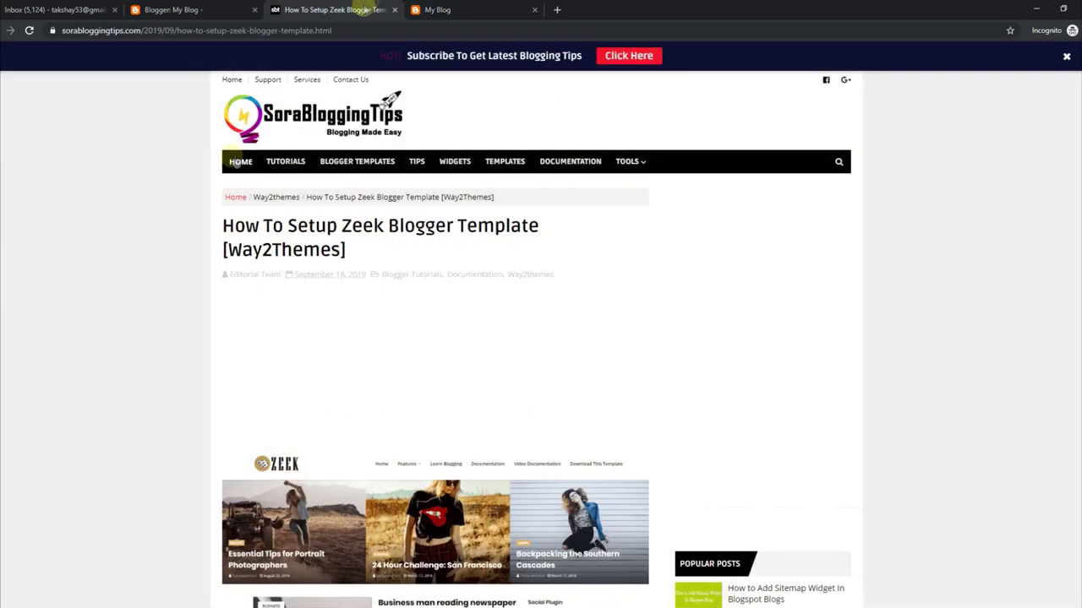
pyautogui.moveTo(222, 220); pyautogui.dragTo(362, 251)
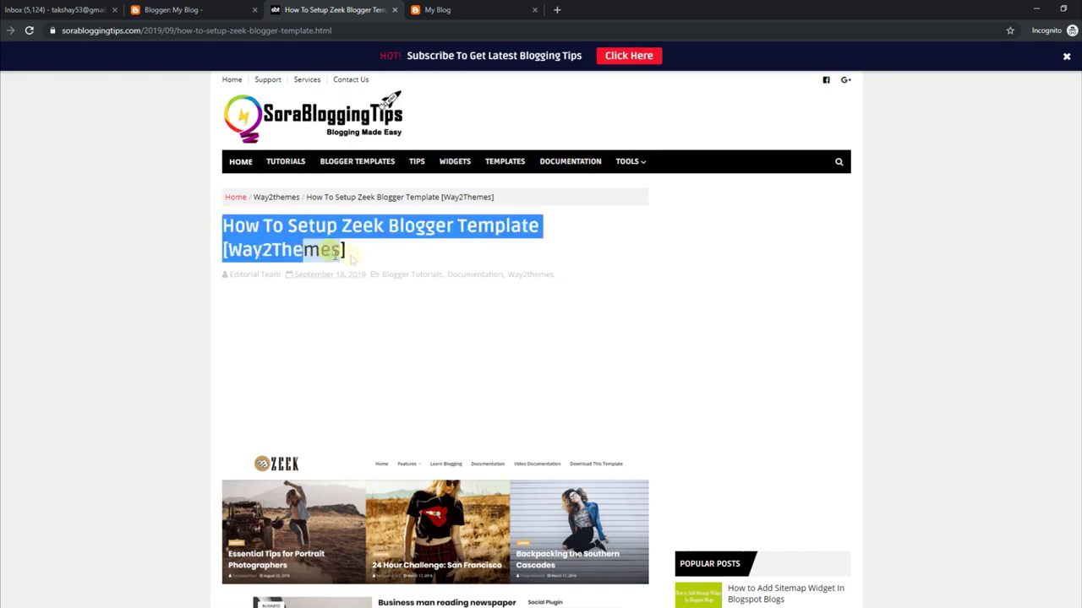
pyautogui.click(406, 253)
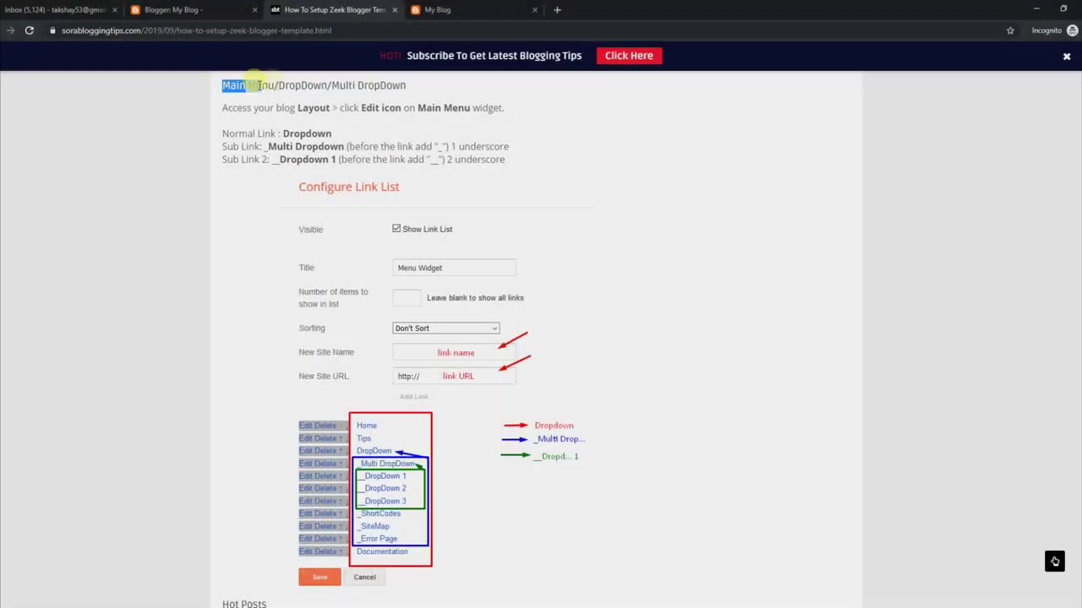
pyautogui.moveTo(285, 85); pyautogui.dragTo(329, 85)
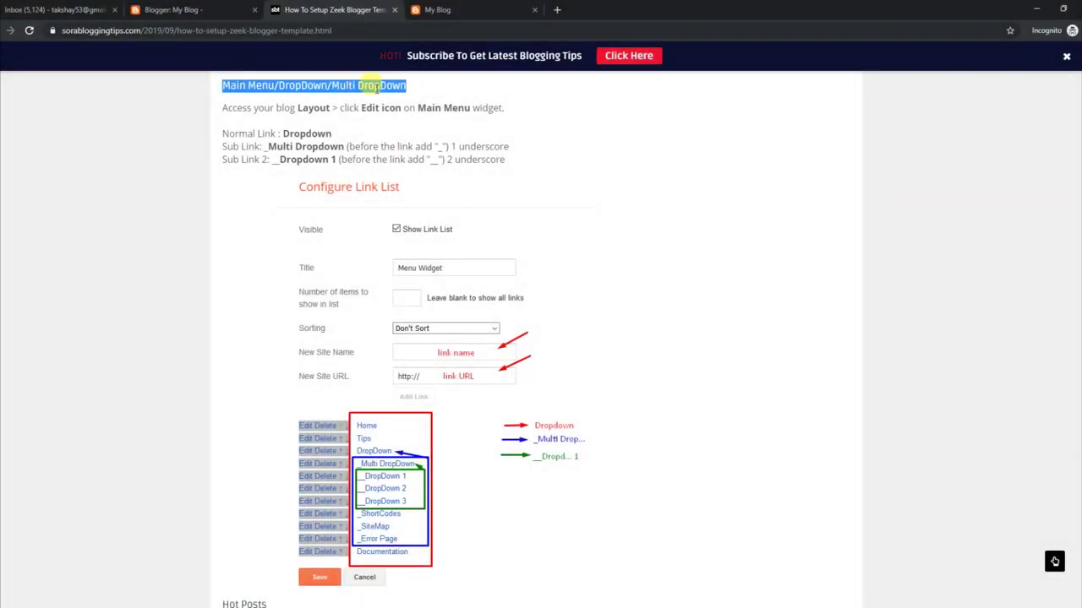
pyautogui.moveTo(224, 107); pyautogui.dragTo(504, 107)
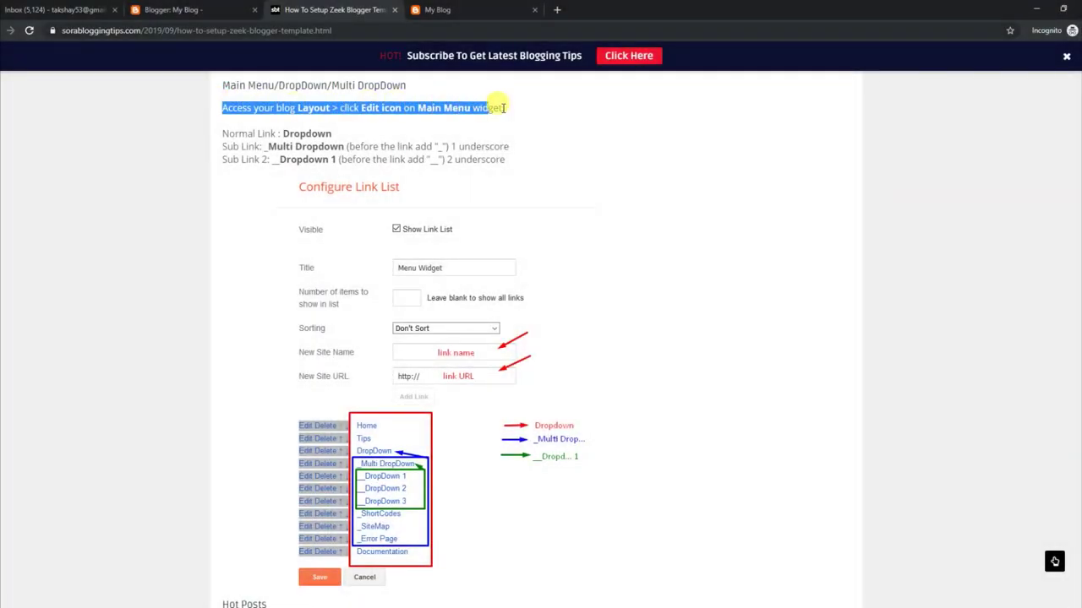
pyautogui.moveTo(223, 134); pyautogui.dragTo(341, 135)
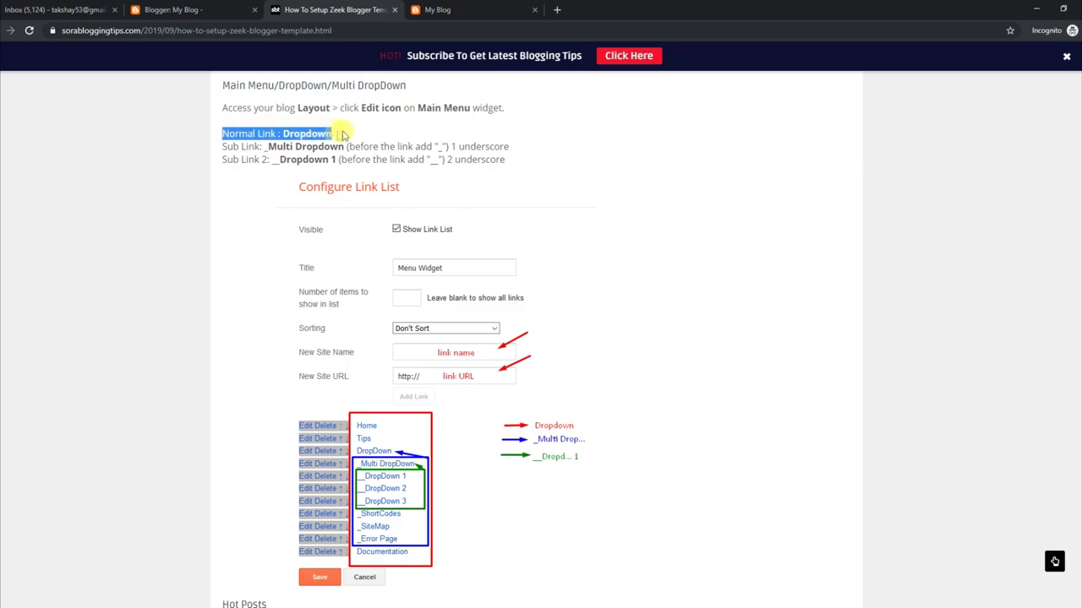
pyautogui.moveTo(222, 146); pyautogui.dragTo(514, 148)
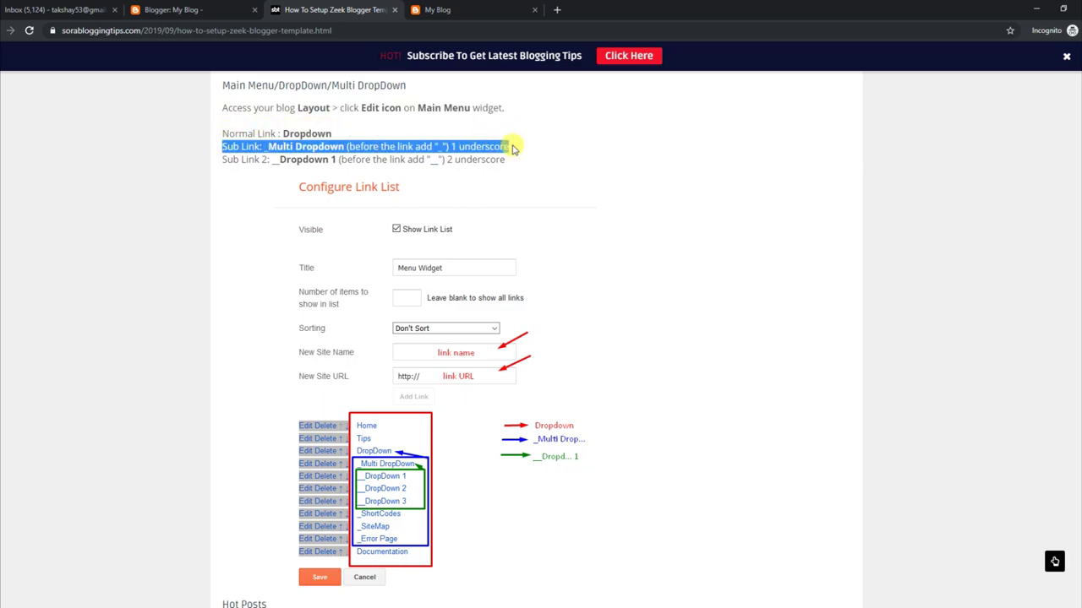
pyautogui.moveTo(223, 160); pyautogui.dragTo(523, 165)
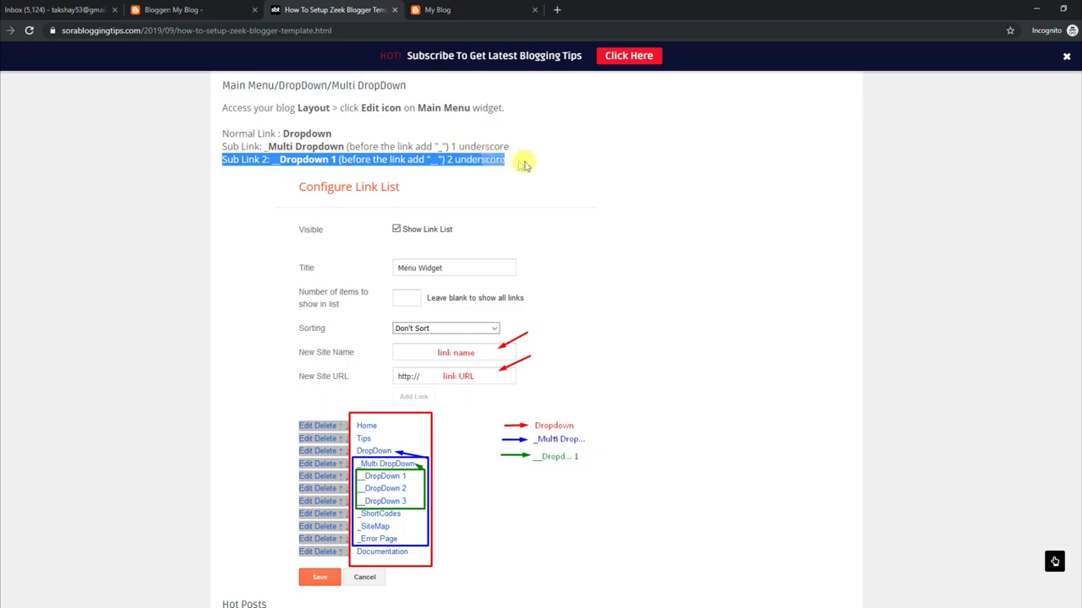
# - Examine the Multi DropDown submenu under Features on the live blog
pyautogui.click(449, 11)
pyautogui.moveTo(551, 74)
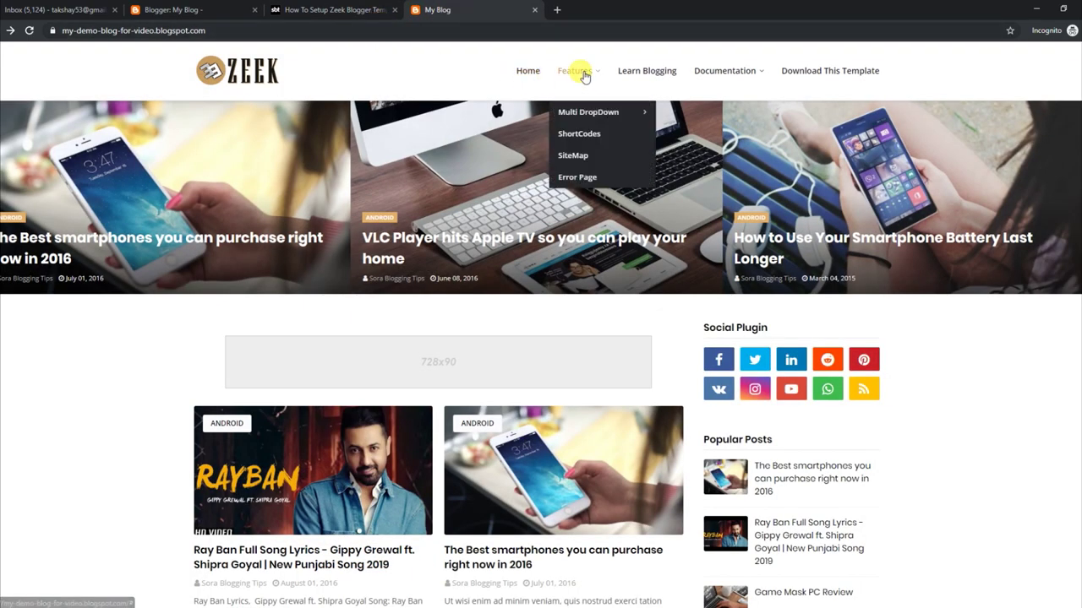
pyautogui.moveTo(584, 111)
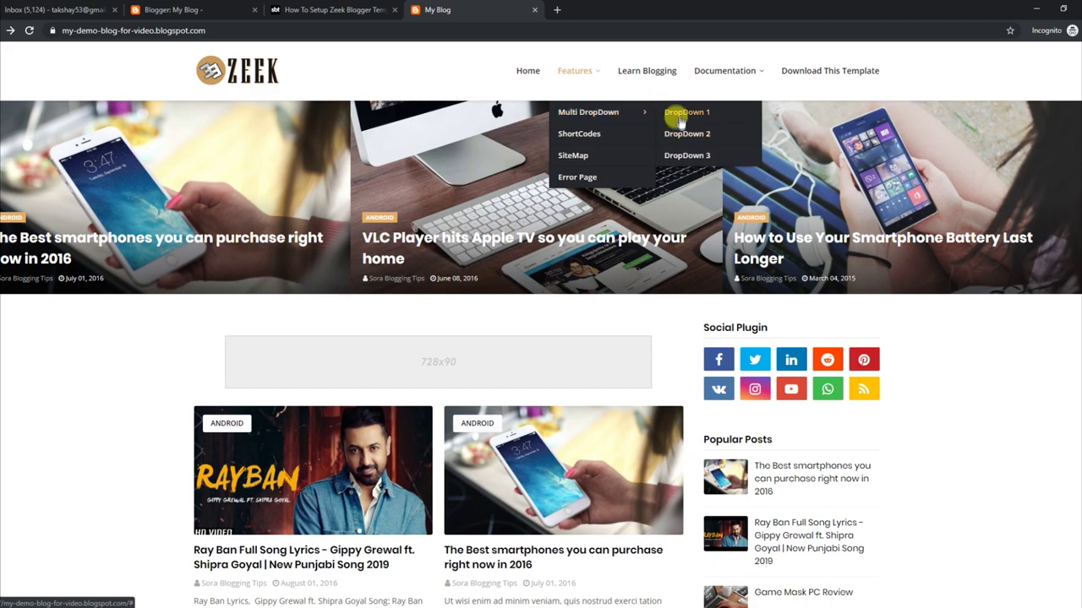
# - Go to the blog's Layout in Blogger and open the Main Menu link list for editing
pyautogui.click(211, 13)
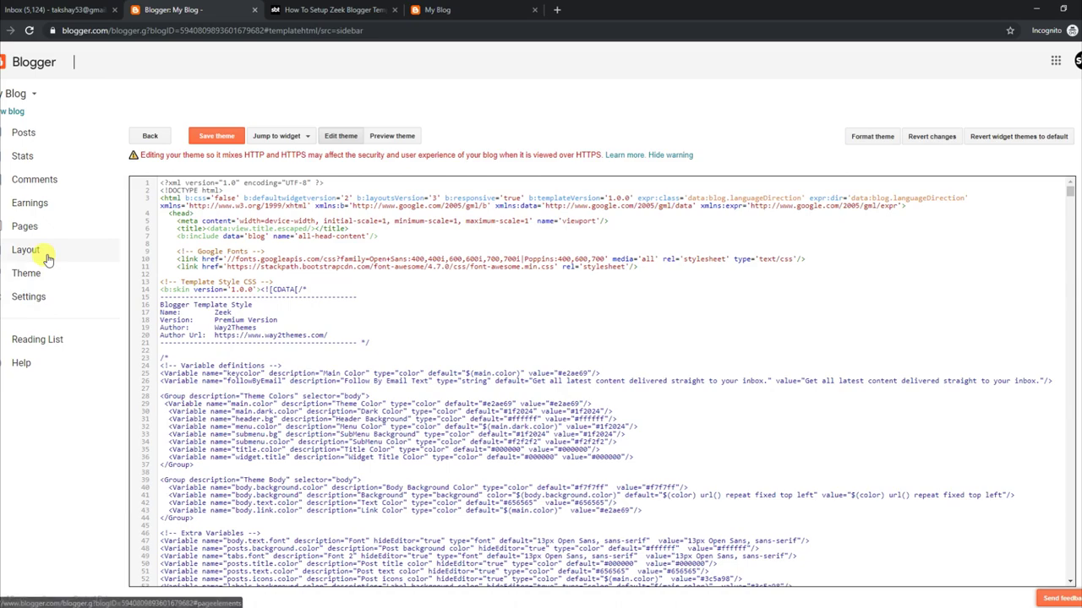
pyautogui.click(44, 252)
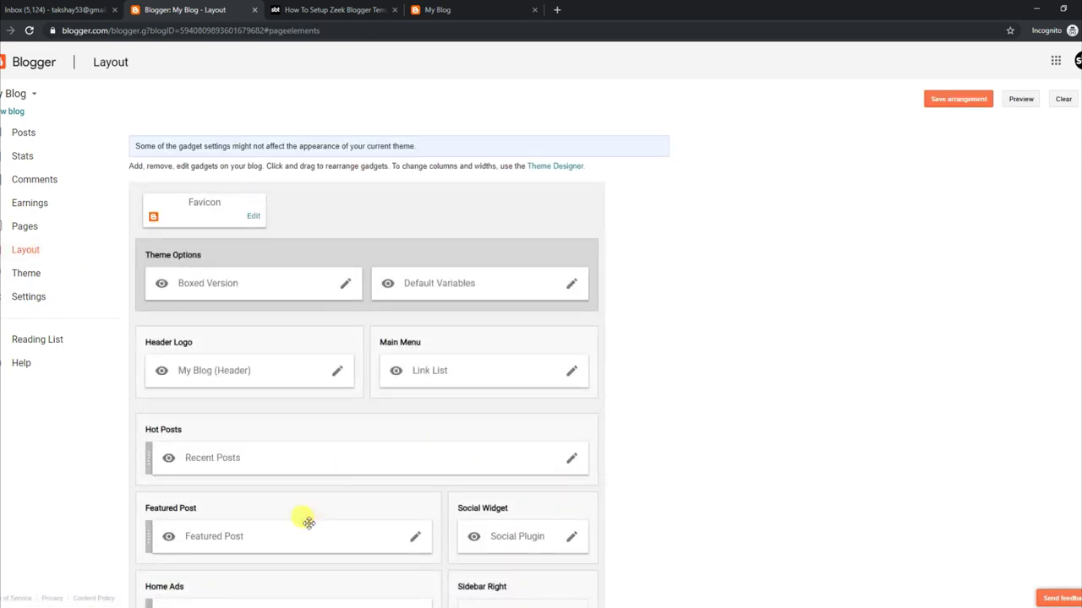
pyautogui.click(572, 373)
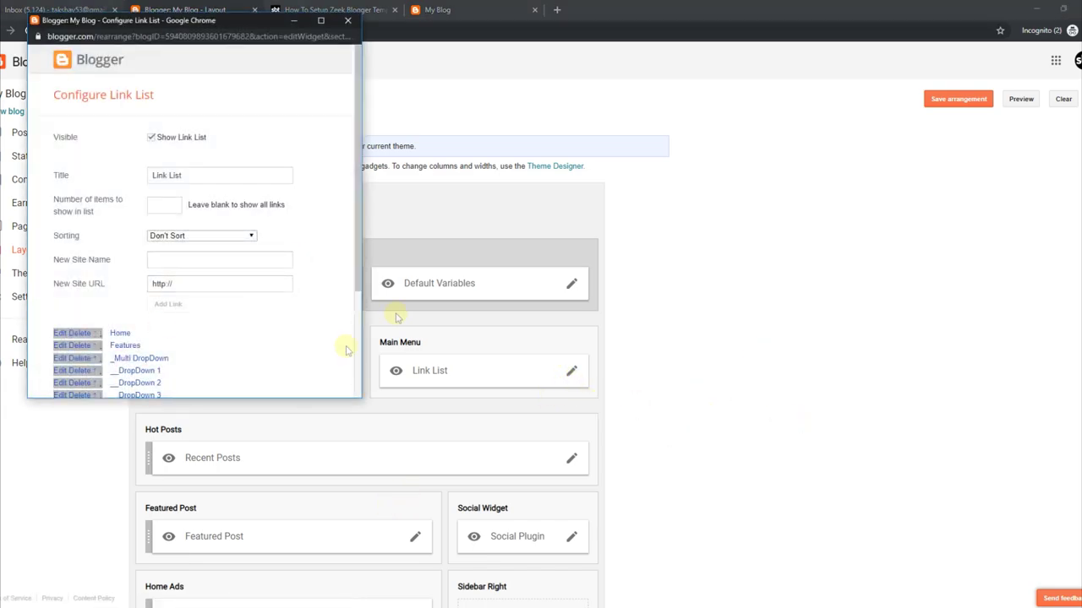
# - Rename the first item under _Multi DropDown as __Link 1 and save the link list
pyautogui.scroll(-2, 355, 285)
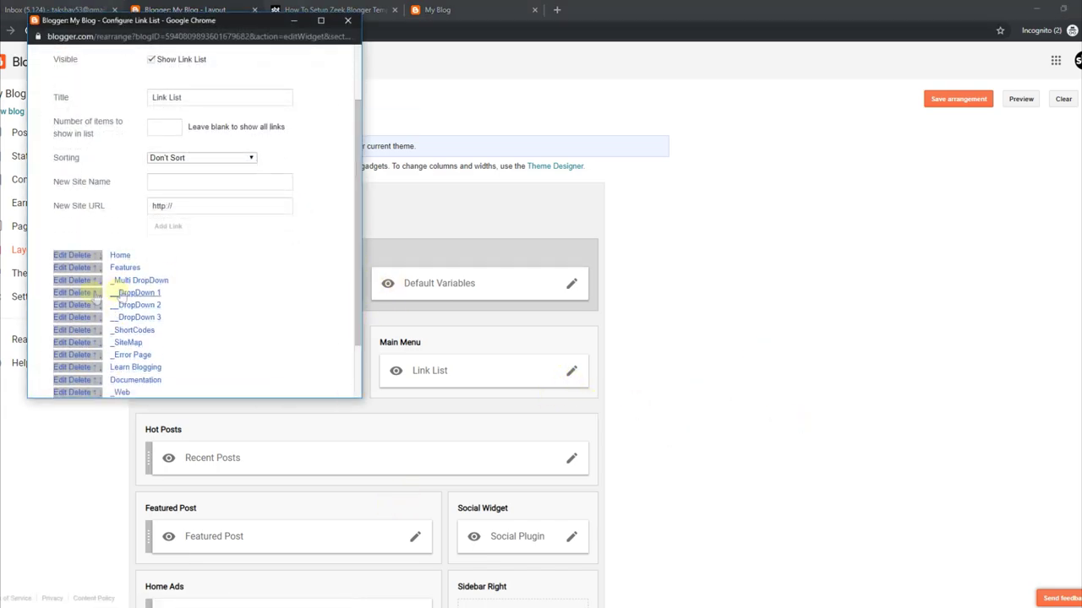
pyautogui.click(71, 295)
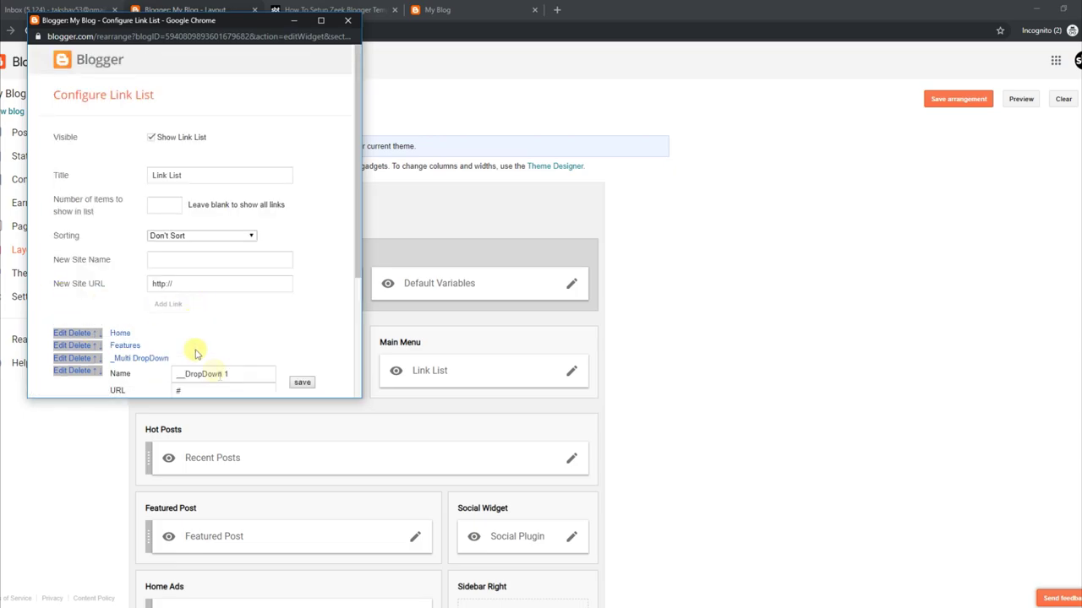
pyautogui.moveTo(218, 373); pyautogui.dragTo(205, 374)
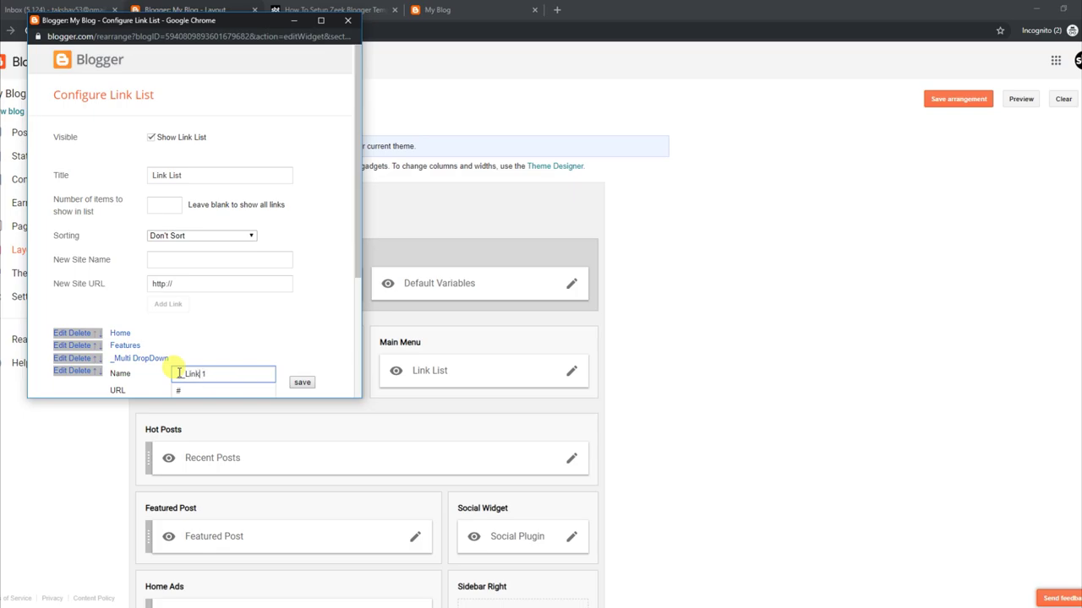
pyautogui.click(302, 382)
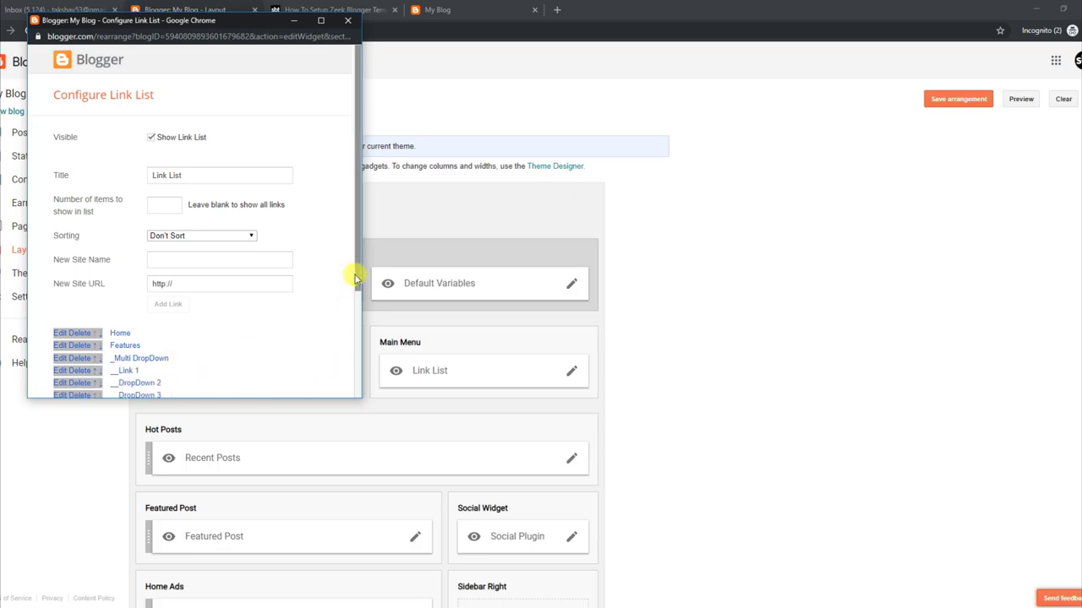
pyautogui.moveTo(358, 273); pyautogui.dragTo(356, 380)
pyautogui.click(73, 371)
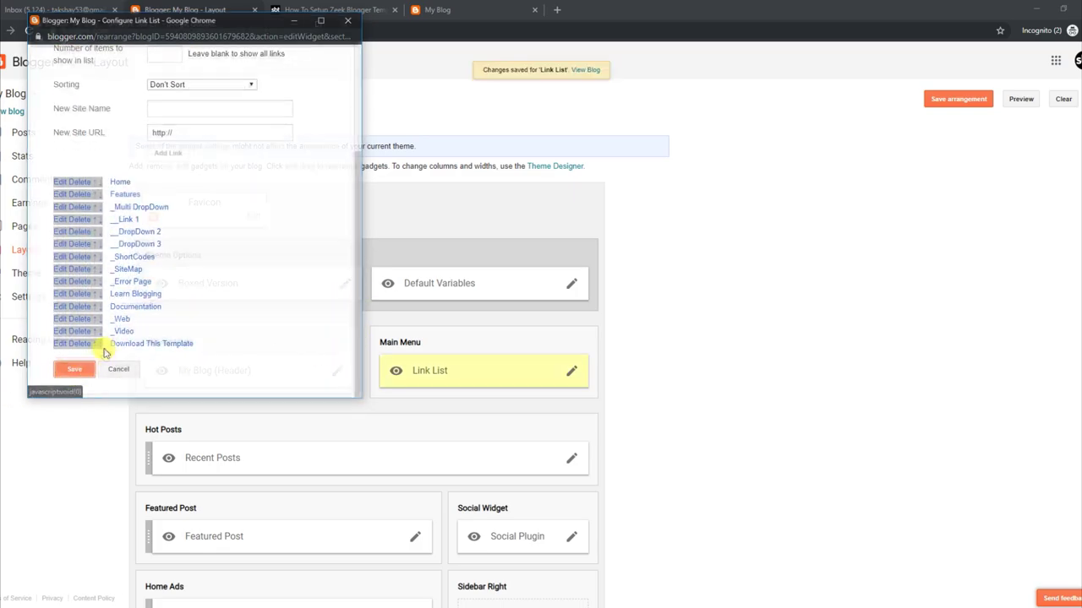
# - Reload the live blog and check the Multi DropDown submenu under Features
pyautogui.click(432, 9)
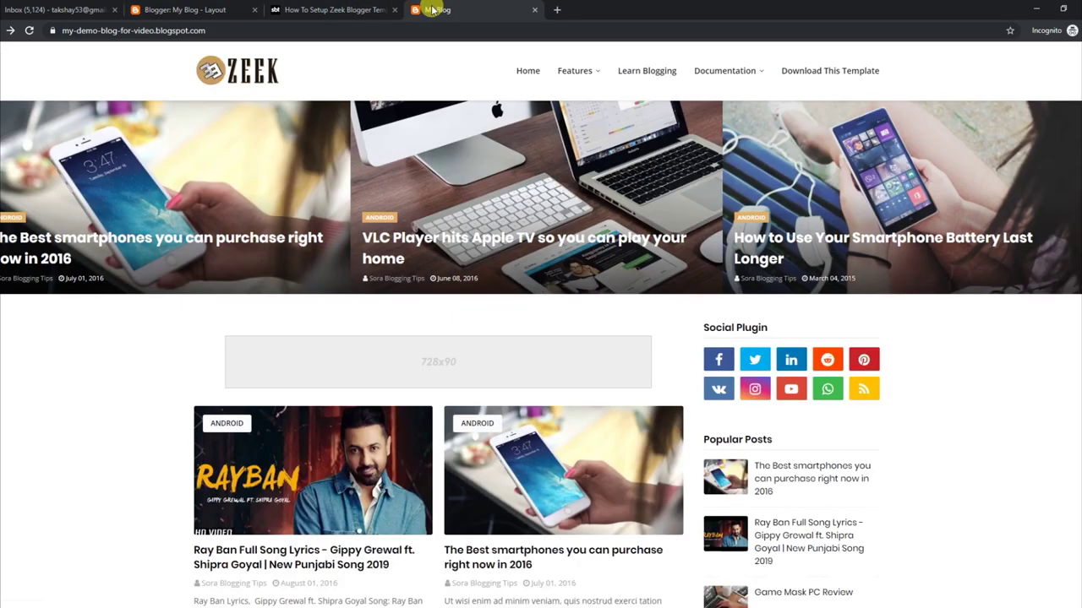
pyautogui.moveTo(576, 71)
pyautogui.moveTo(637, 113)
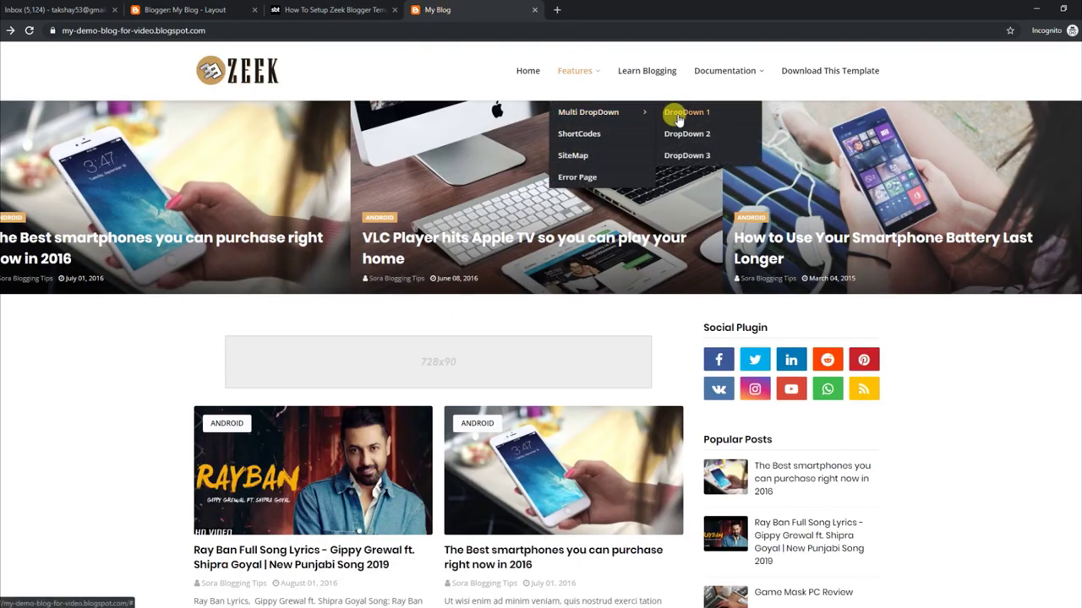
pyautogui.click(29, 30)
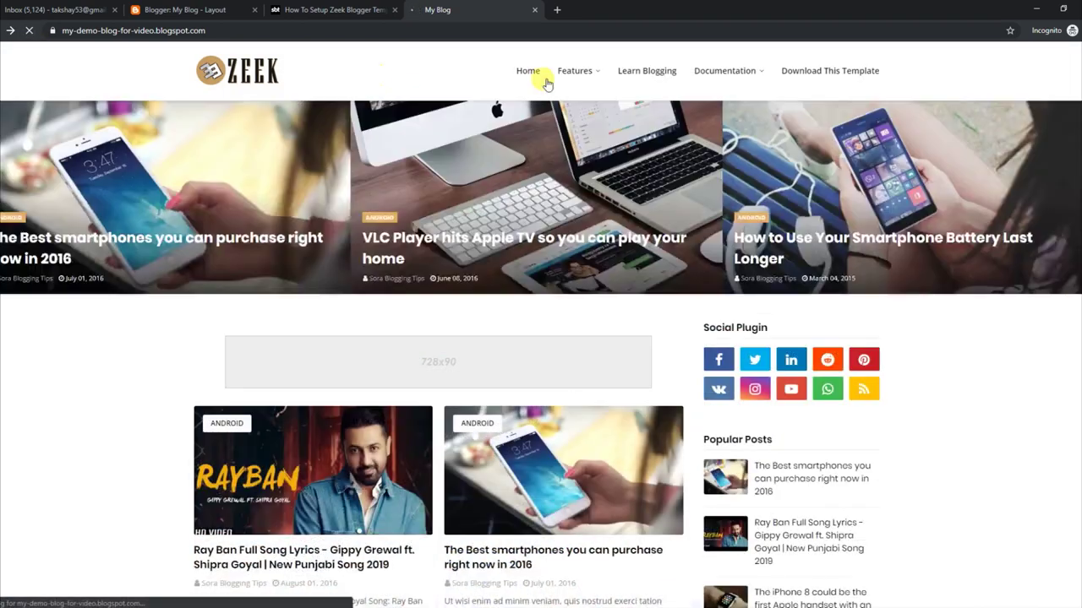
pyautogui.moveTo(576, 71)
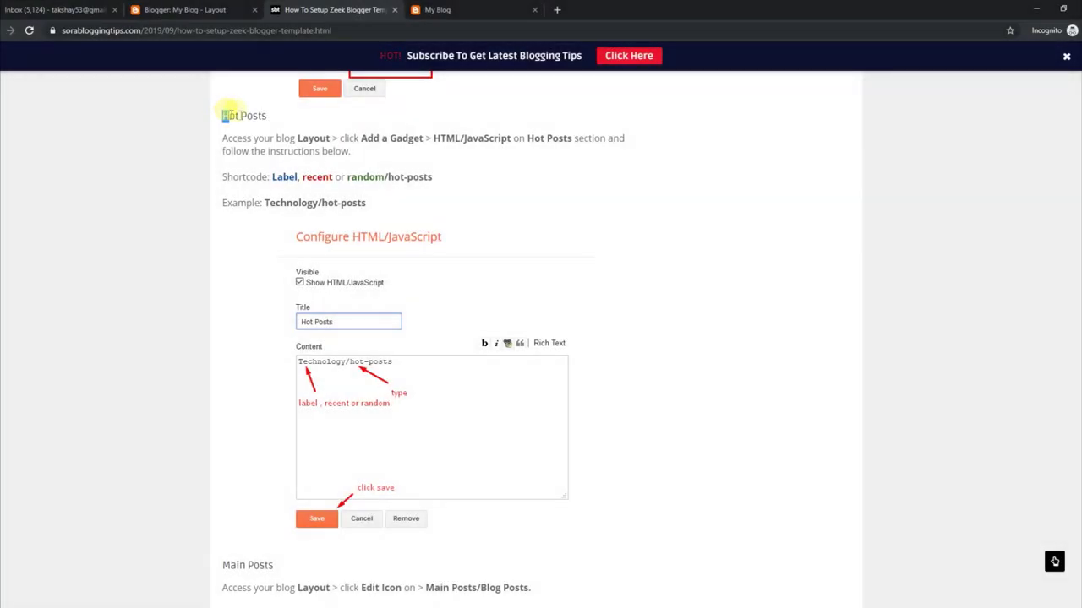
# - Read the Hot Posts shortcode instructions and example in the setup guide, and view the hot posts area on the live blog
pyautogui.moveTo(230, 108); pyautogui.dragTo(443, 161)
pyautogui.click(225, 134)
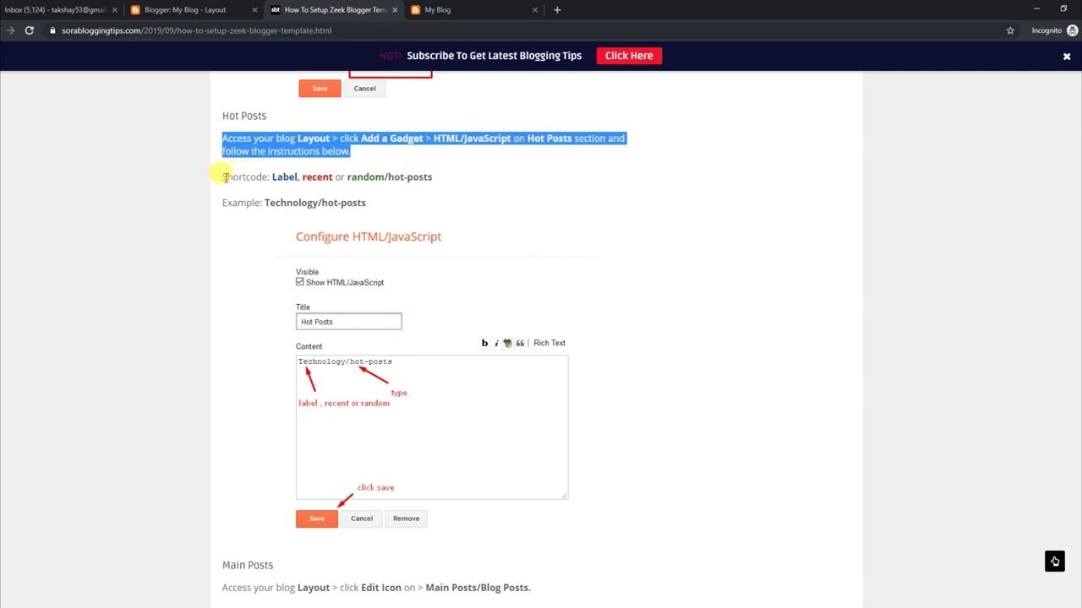
pyautogui.moveTo(225, 177); pyautogui.dragTo(443, 180)
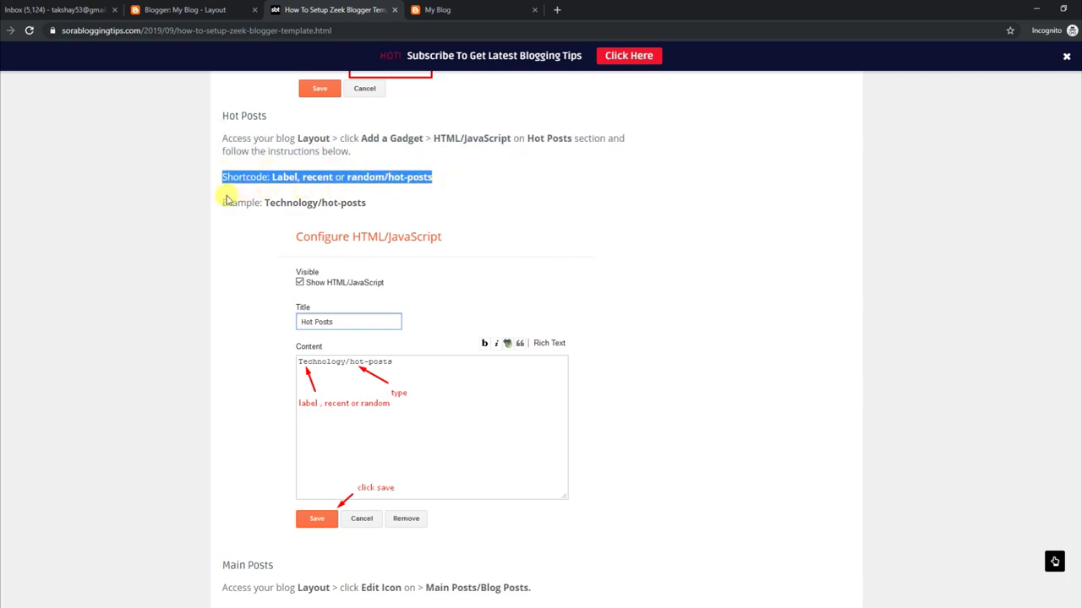
pyautogui.moveTo(221, 202); pyautogui.dragTo(369, 204)
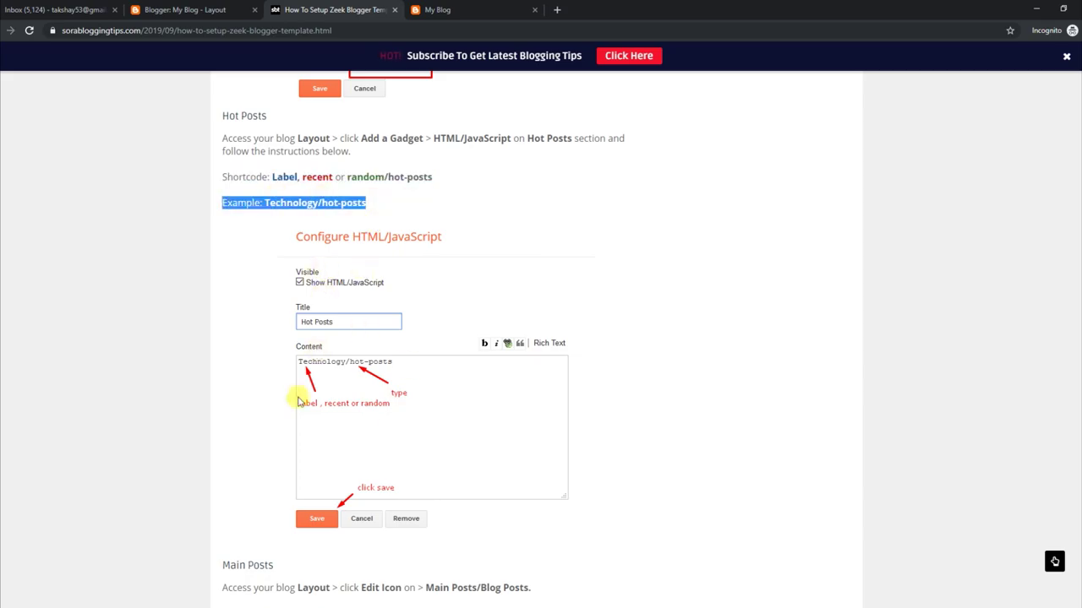
pyautogui.click(427, 10)
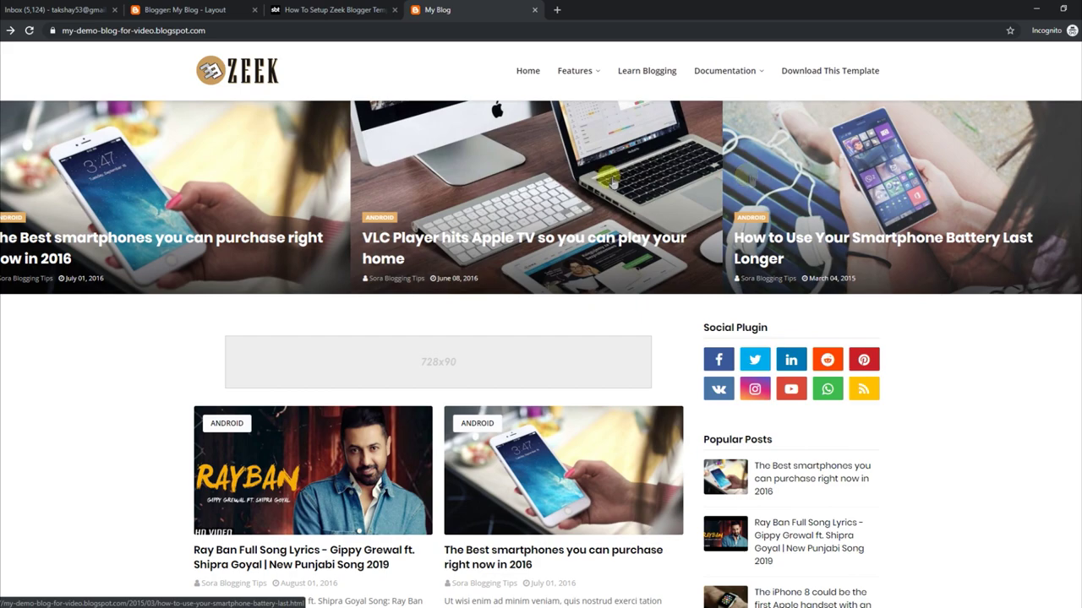
# - Set the content of the Recent Posts gadget in the layout's Hot Posts section to Technology/hot-posts and save it
pyautogui.click(186, 8)
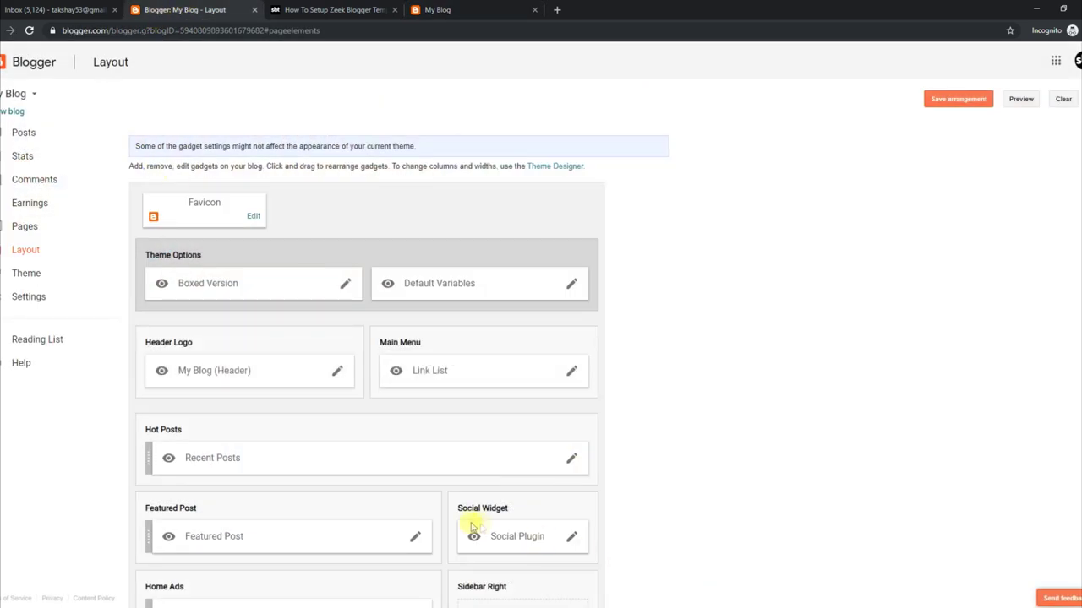
pyautogui.click(570, 458)
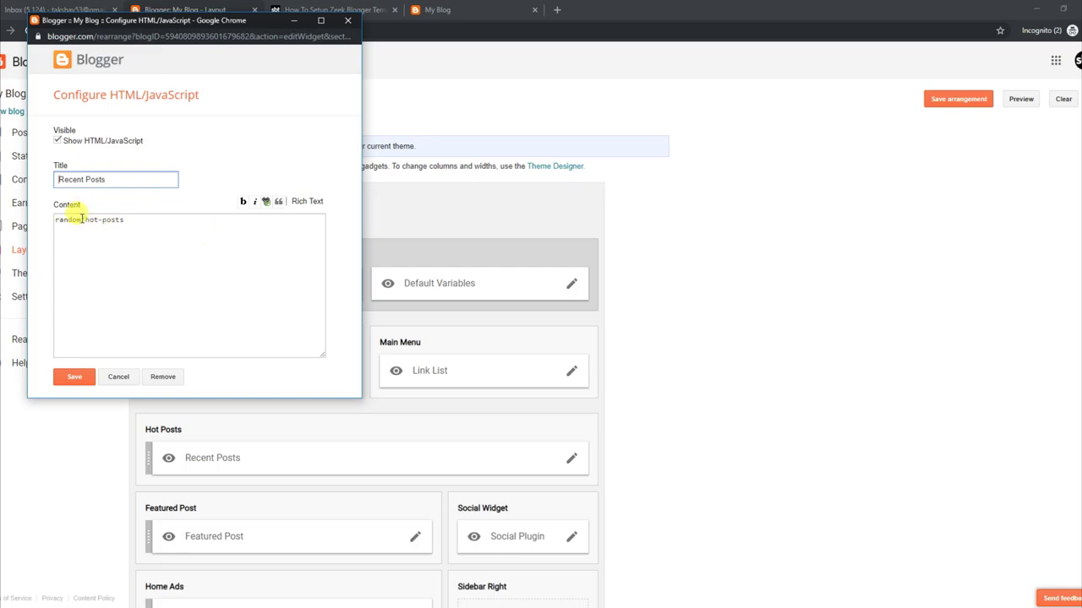
pyautogui.press('BackSpace')
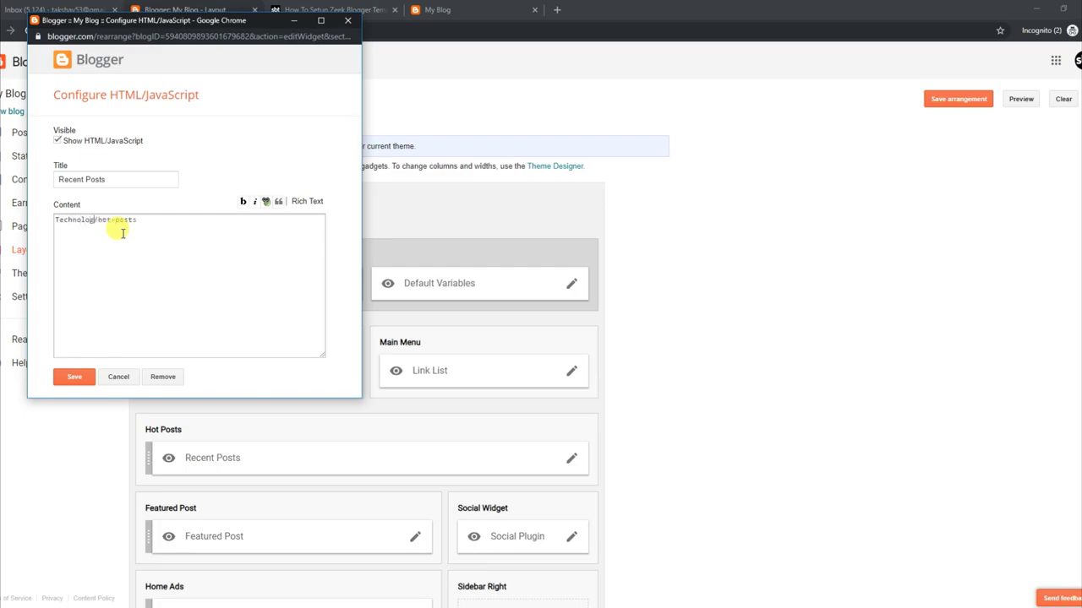
pyautogui.click(76, 378)
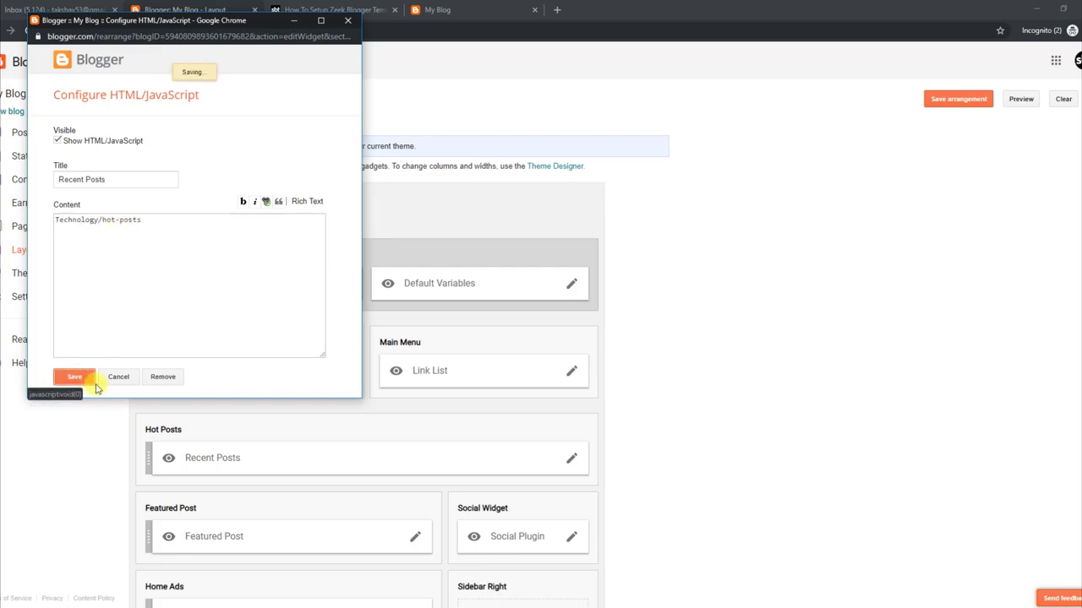
# - Reload the live blog to check its hot posts area, and return to the Hot Posts instructions in the setup guide
pyautogui.click(417, 9)
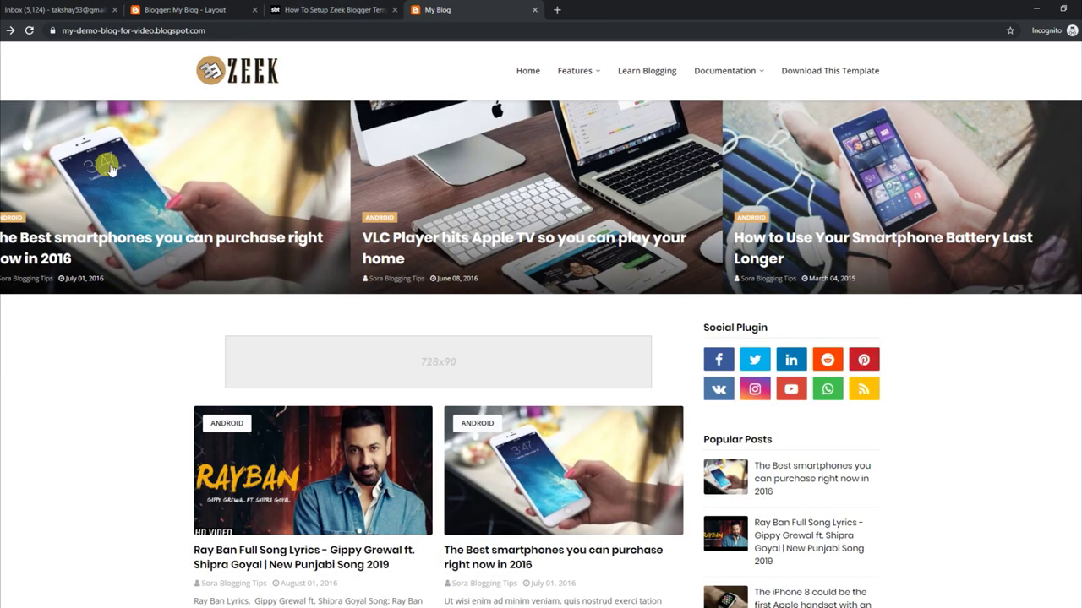
pyautogui.click(29, 30)
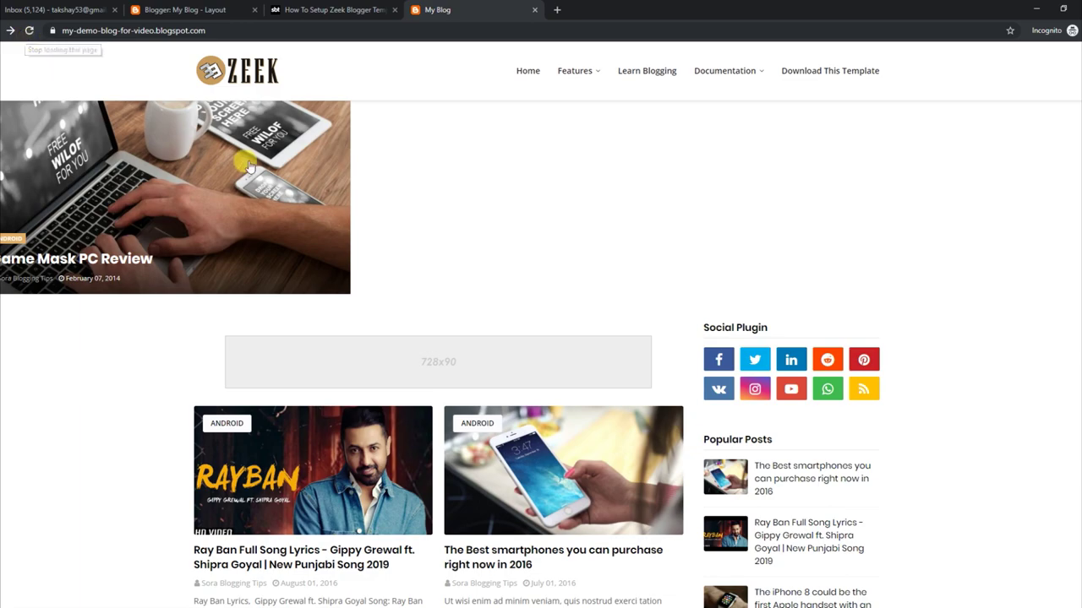
pyautogui.click(347, 12)
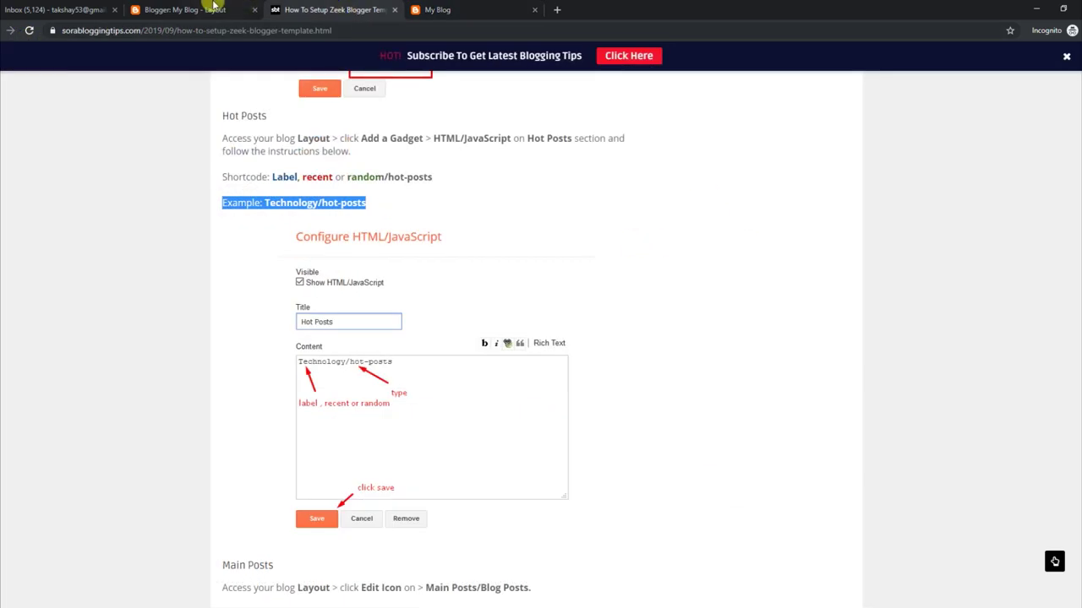
# - Set the content of the Recent Posts gadget in the Hot Posts section to random/hot-posts, save it, and reload the live blog
pyautogui.click(212, 9)
pyautogui.click(573, 464)
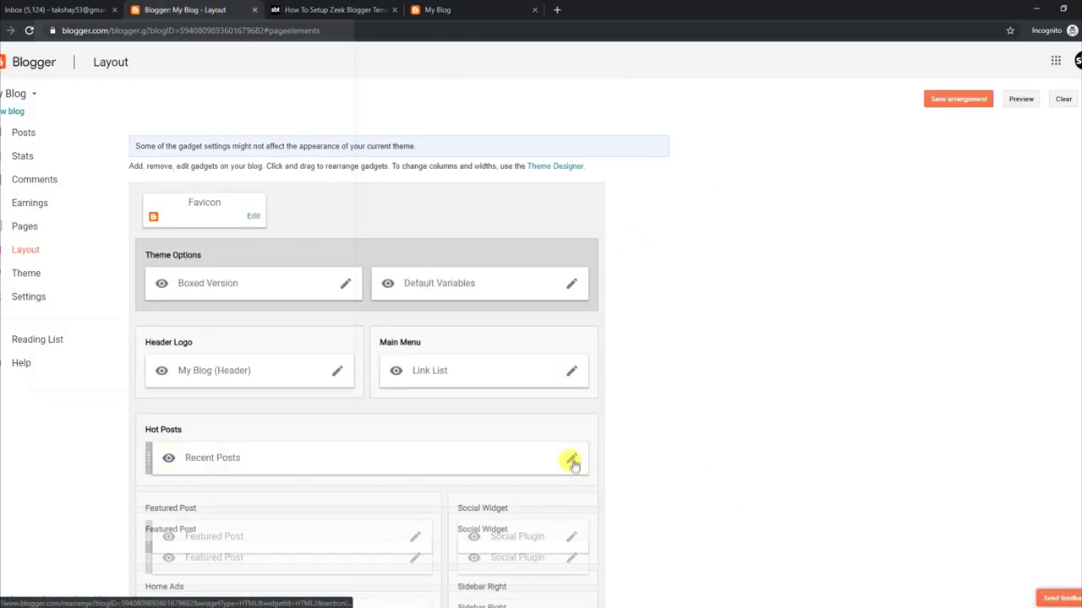
pyautogui.moveTo(99, 220); pyautogui.dragTo(47, 225)
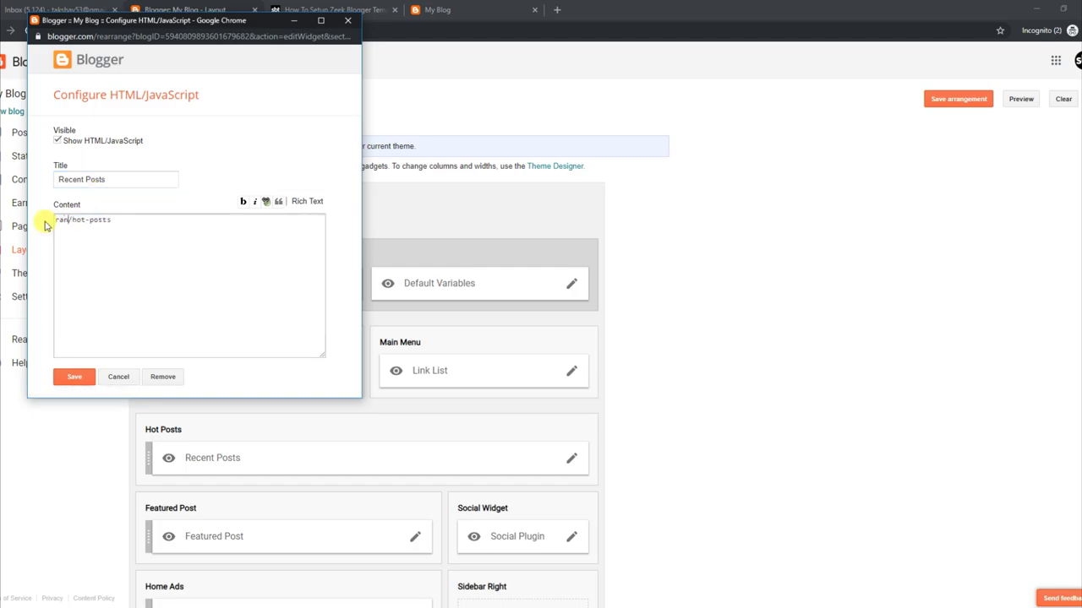
pyautogui.click(76, 377)
pyautogui.click(437, 9)
pyautogui.click(30, 31)
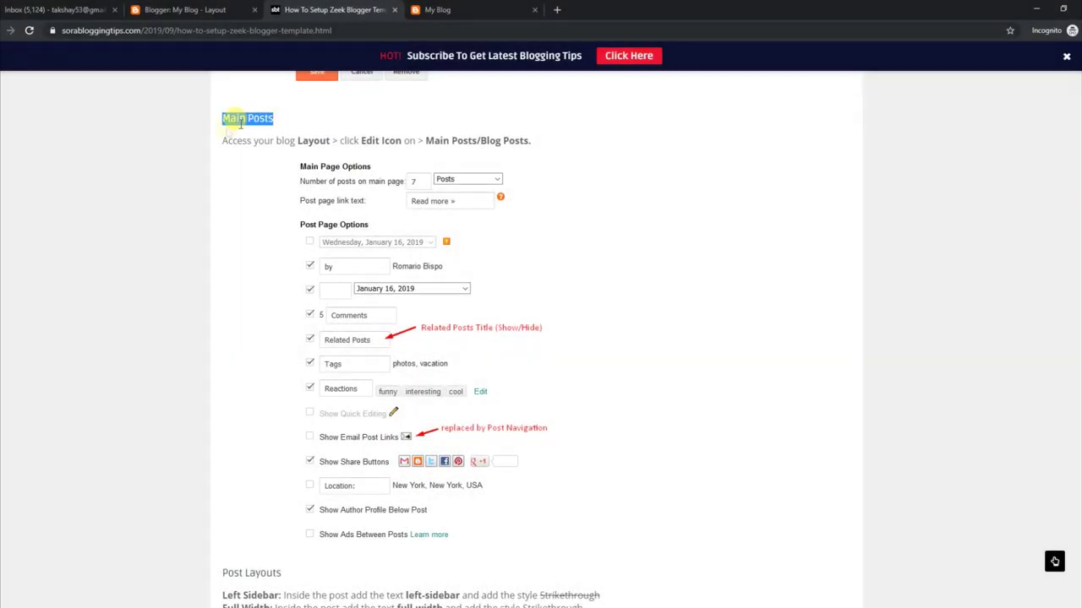
# - Following the guide's Main Posts instructions, set the Blog Posts gadget's number of posts on main page to 8 and save it
pyautogui.moveTo(224, 137); pyautogui.dragTo(544, 147)
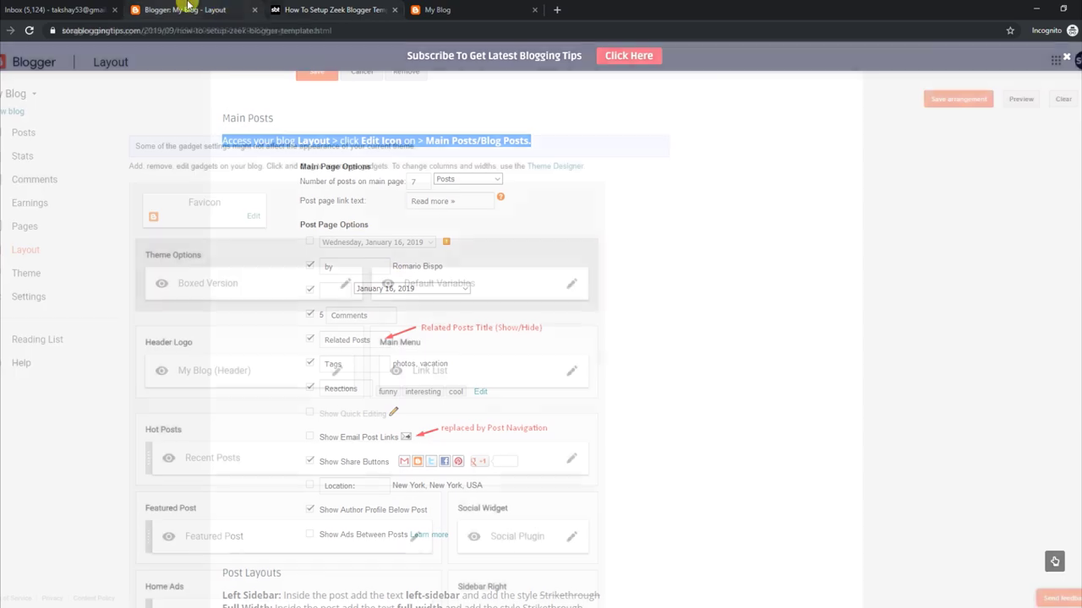
pyautogui.click(161, 10)
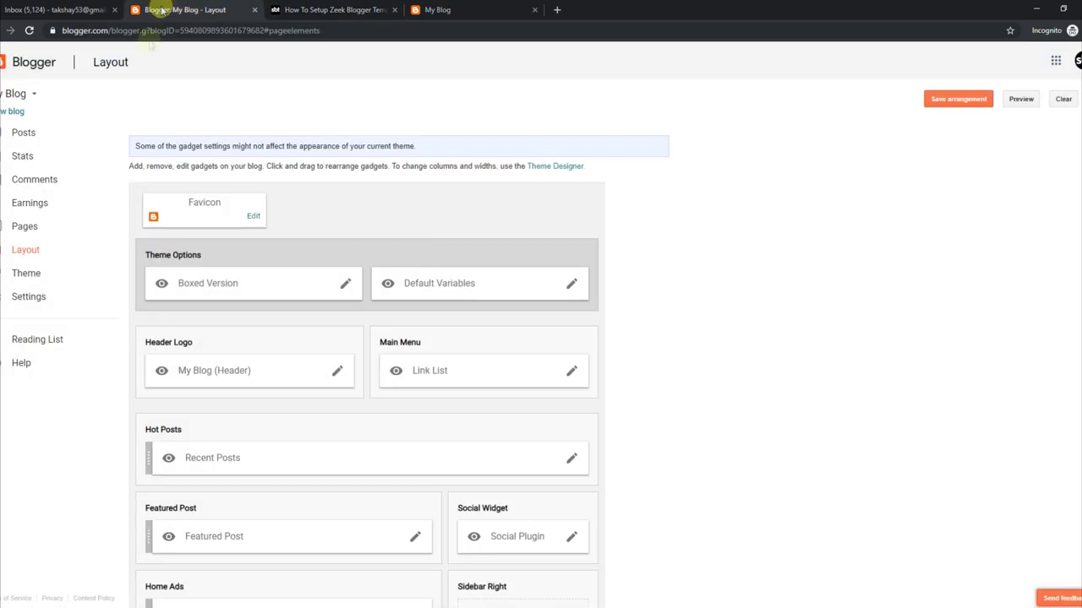
pyautogui.scroll(-1, 541, 339)
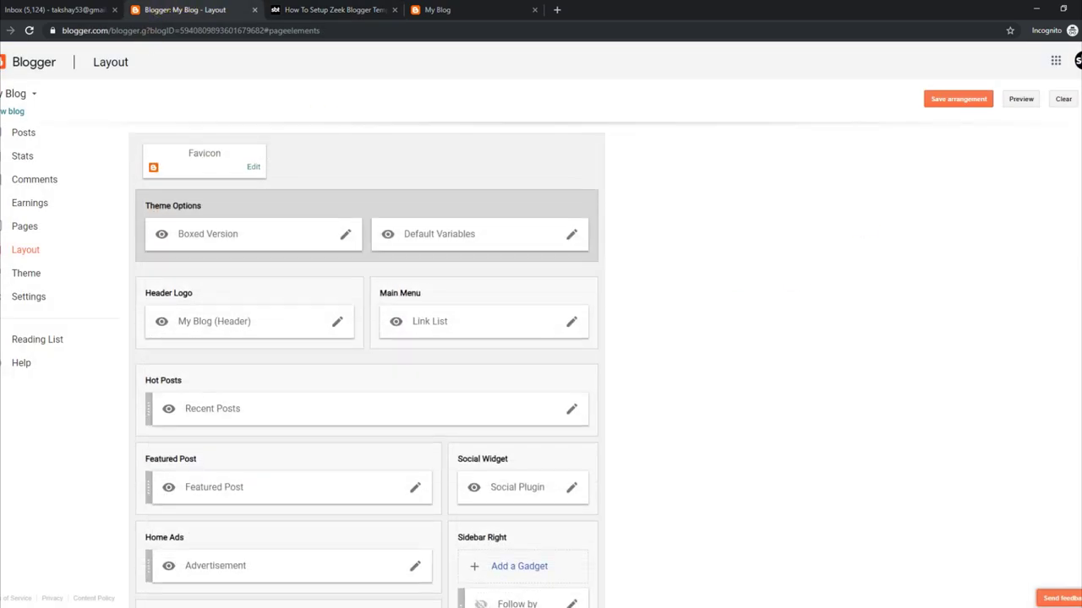
pyautogui.scroll(-4, 367, 363)
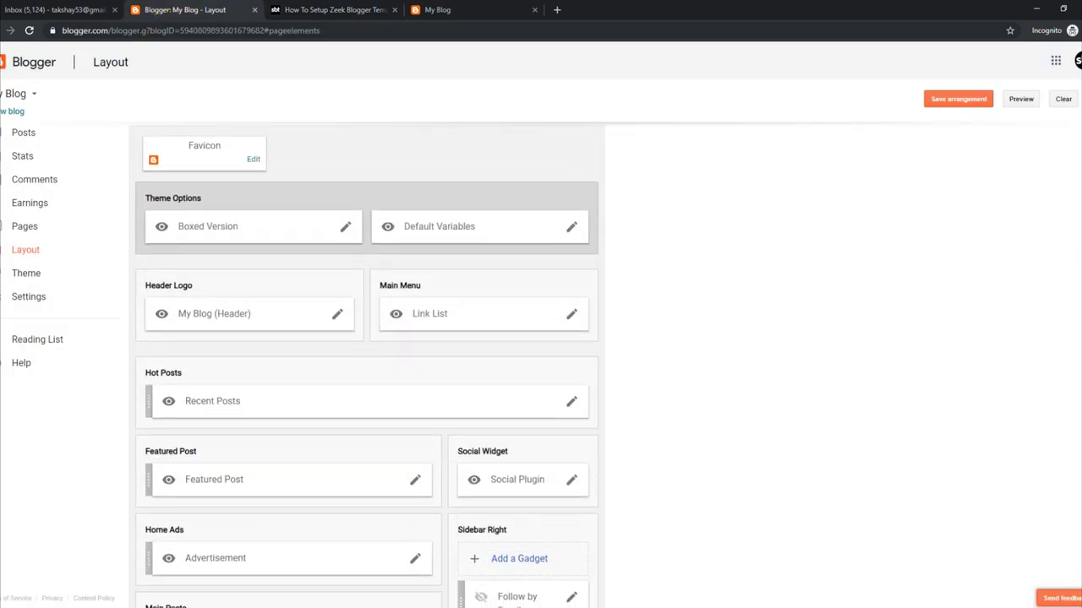
pyautogui.scroll(-2, 643, 427)
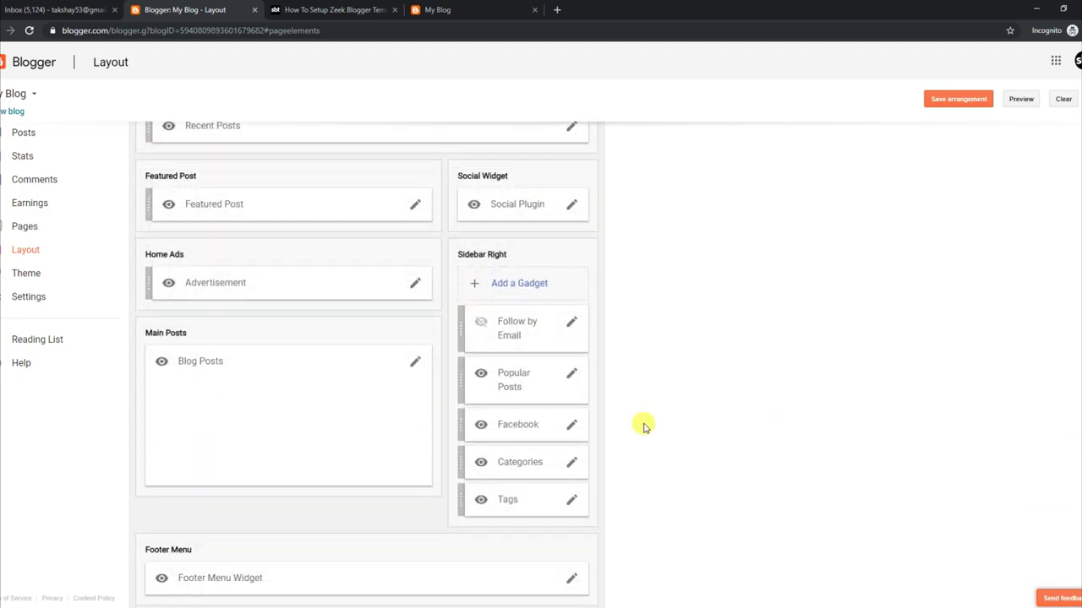
pyautogui.click(414, 362)
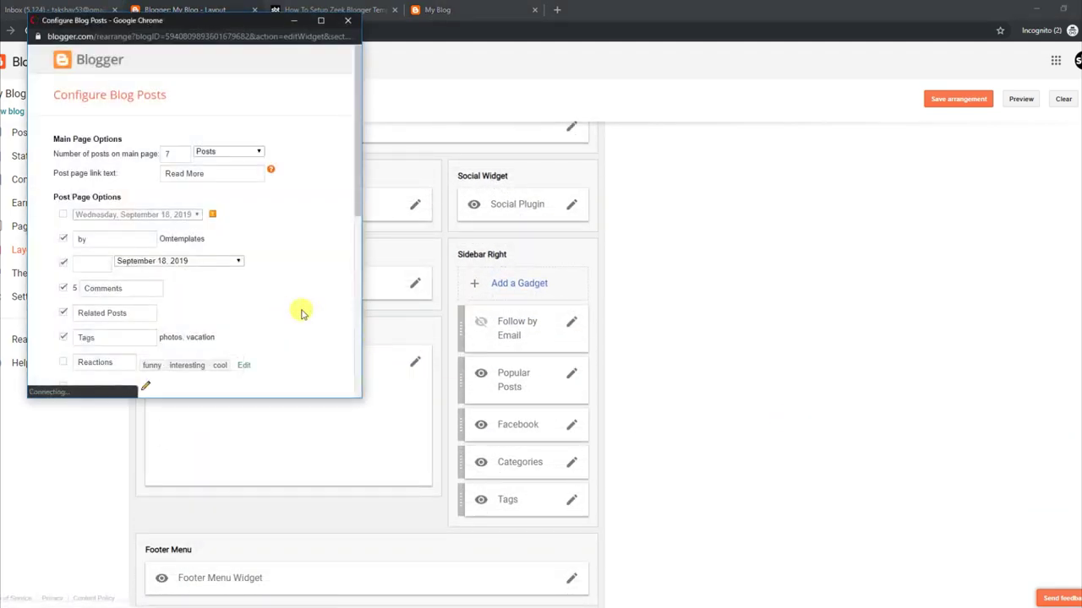
pyautogui.click(171, 154)
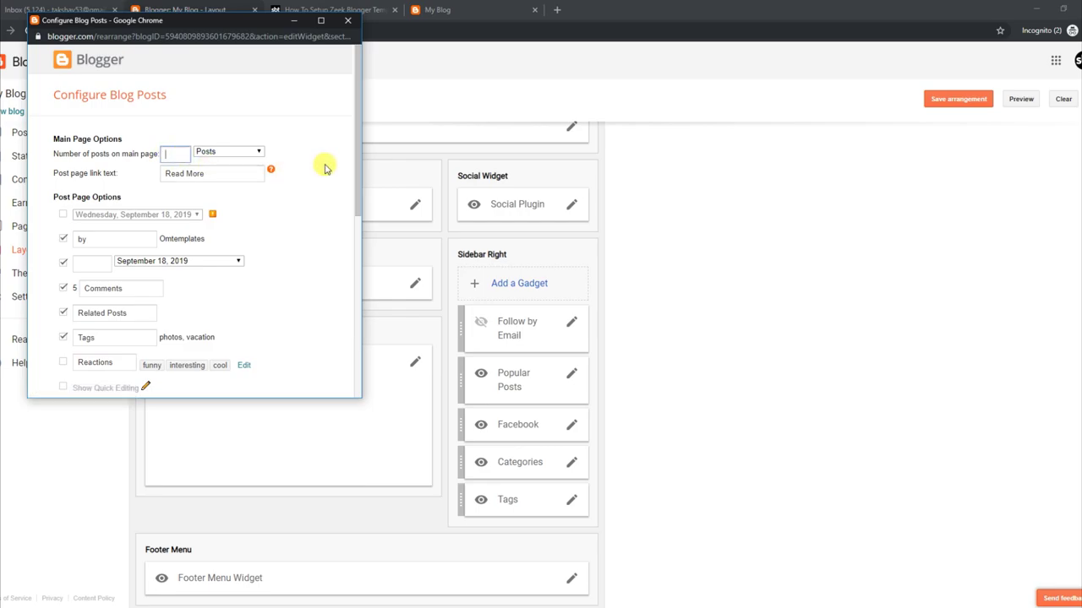
pyautogui.write('8')
pyautogui.moveTo(354, 157); pyautogui.dragTo(249, 271)
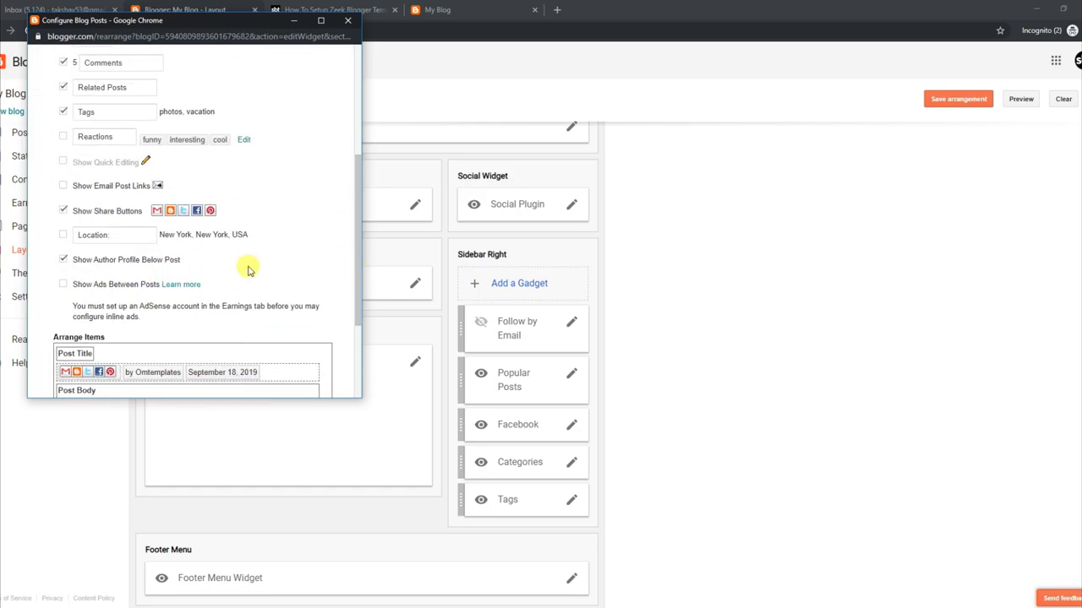
pyautogui.moveTo(362, 294); pyautogui.dragTo(356, 376)
pyautogui.click(119, 370)
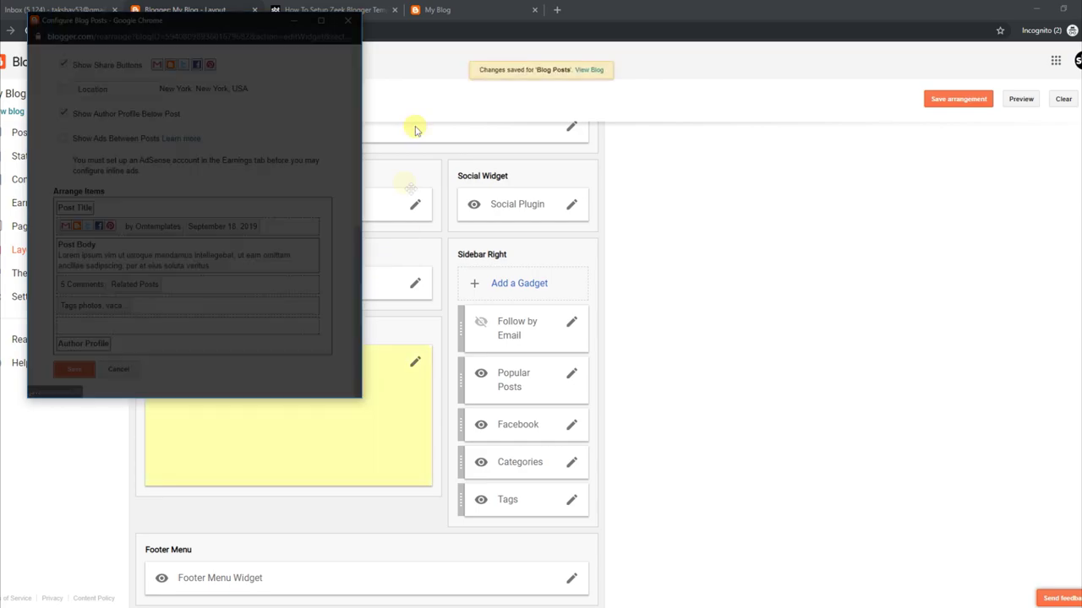
# - Reload the live blog and look through the main posts on its home page
pyautogui.click(438, 10)
pyautogui.click(29, 31)
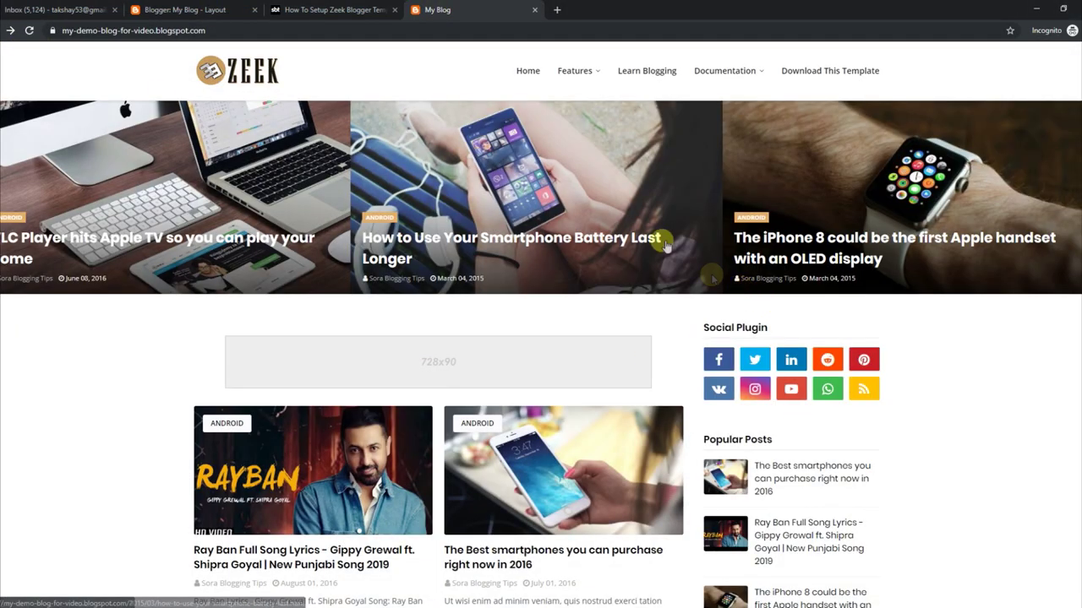
pyautogui.scroll(-4, 635, 387)
pyautogui.scroll(-8, 540, 321)
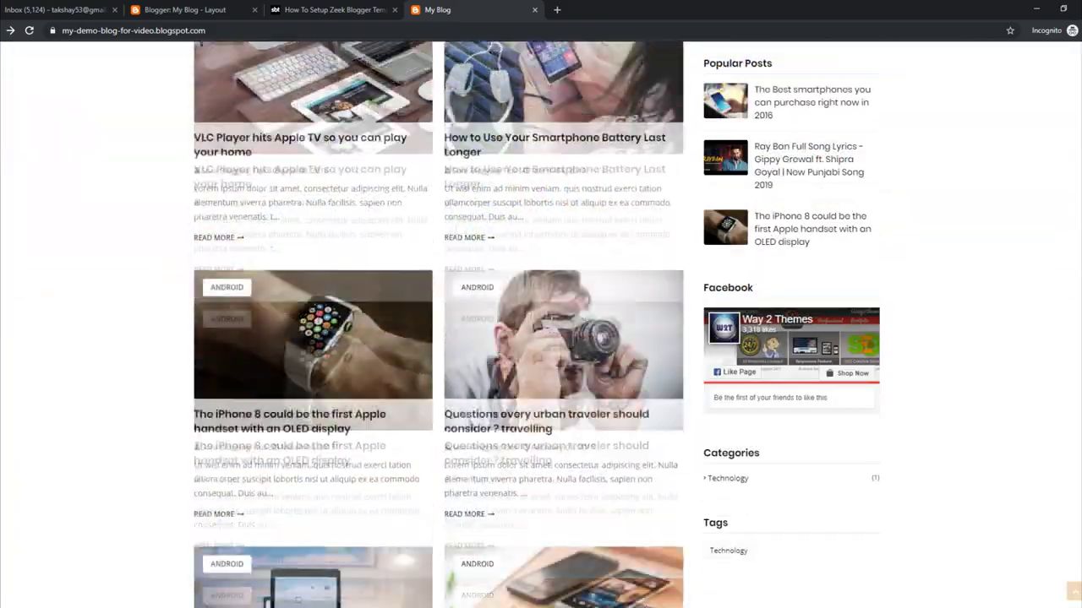
pyautogui.scroll(3, 541, 321)
pyautogui.scroll(8, 933, 356)
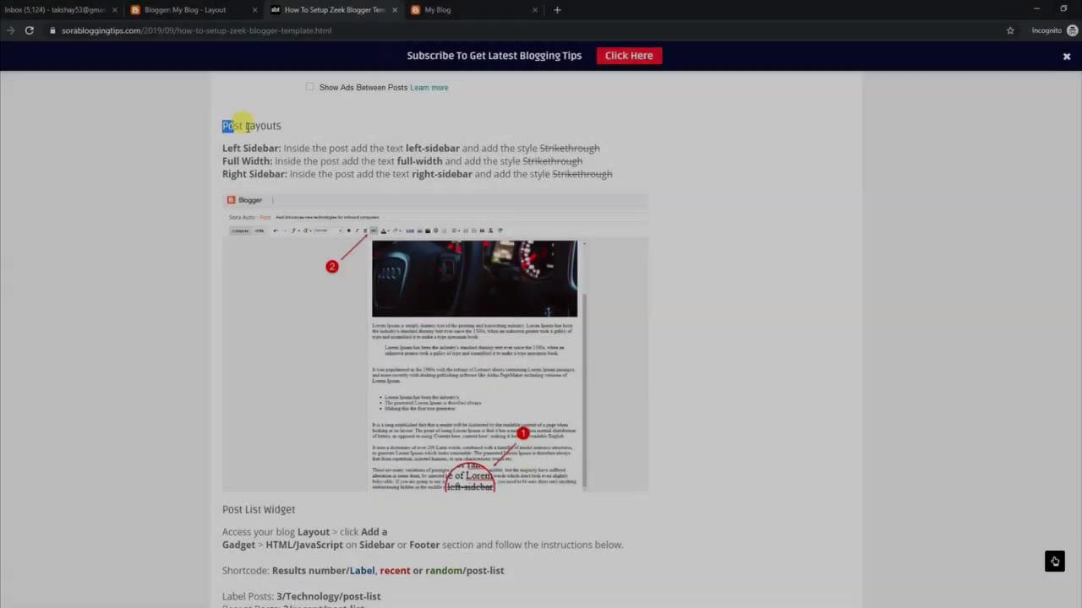
# - Read the setup guide's Post Layouts instructions for the left sidebar, full width and right sidebar options
pyautogui.moveTo(242, 125); pyautogui.dragTo(285, 134)
pyautogui.moveTo(223, 148); pyautogui.dragTo(610, 152)
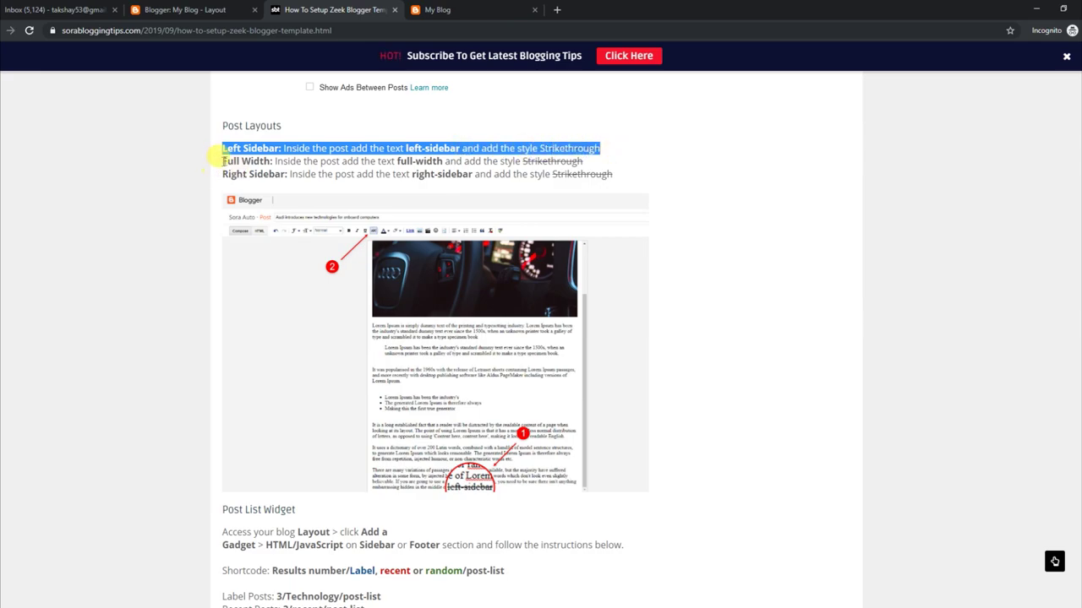
pyautogui.moveTo(224, 161); pyautogui.dragTo(574, 161)
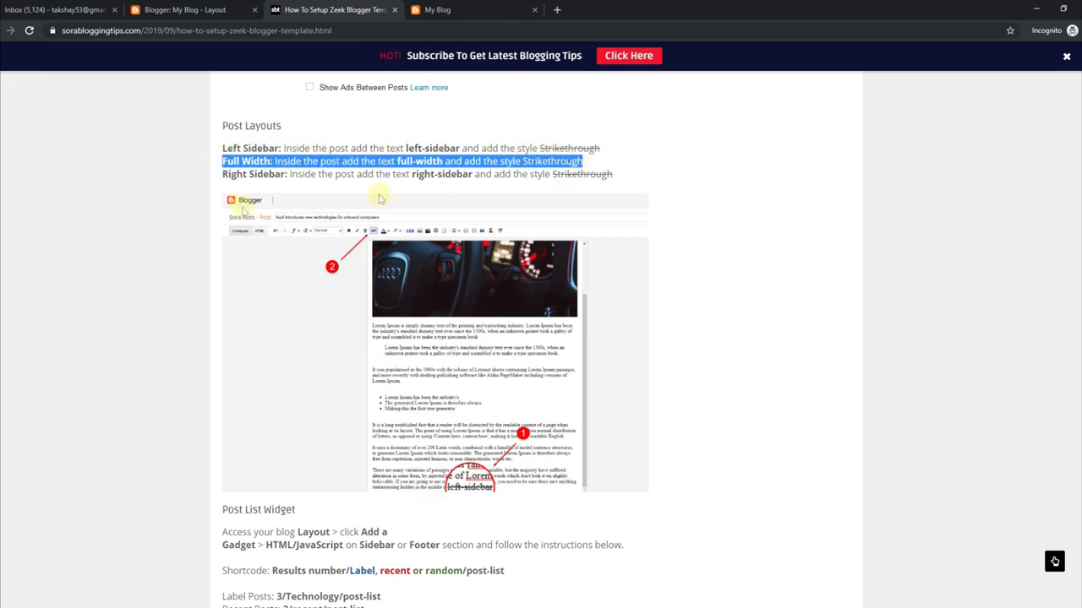
pyautogui.moveTo(224, 174); pyautogui.dragTo(638, 177)
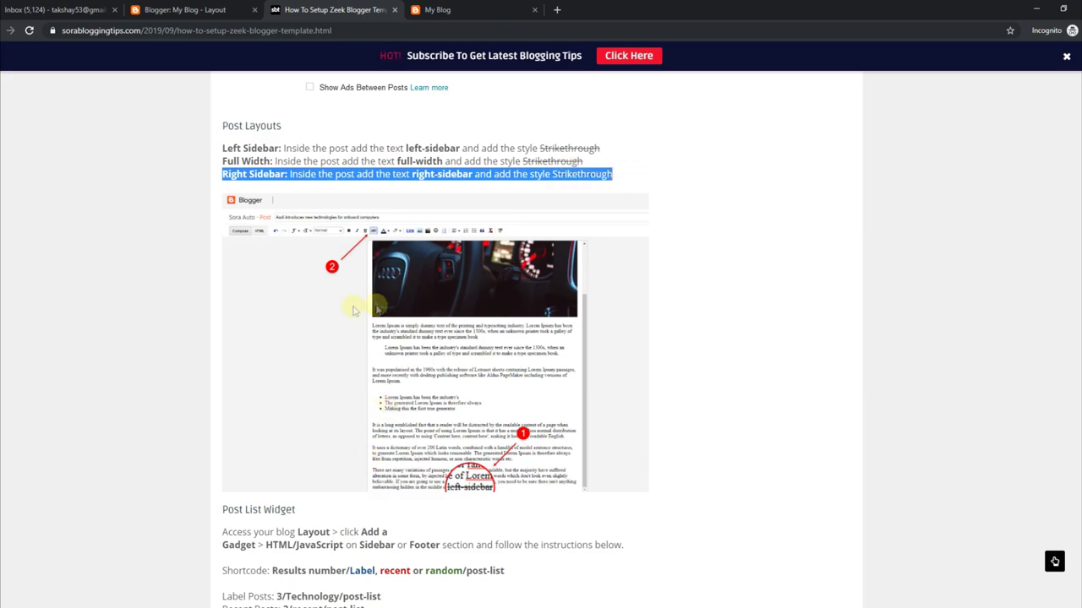
pyautogui.click(748, 212)
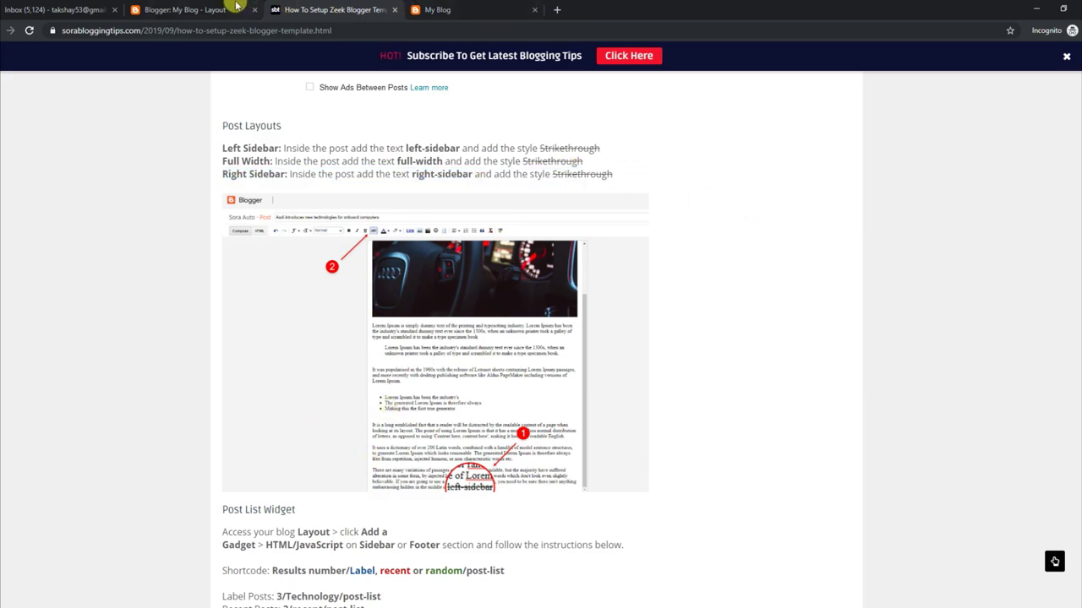
# - Go to the blog's list of posts and view the Ray Ban Full Song Lyrics post on the live blog
pyautogui.click(232, 9)
pyautogui.click(44, 135)
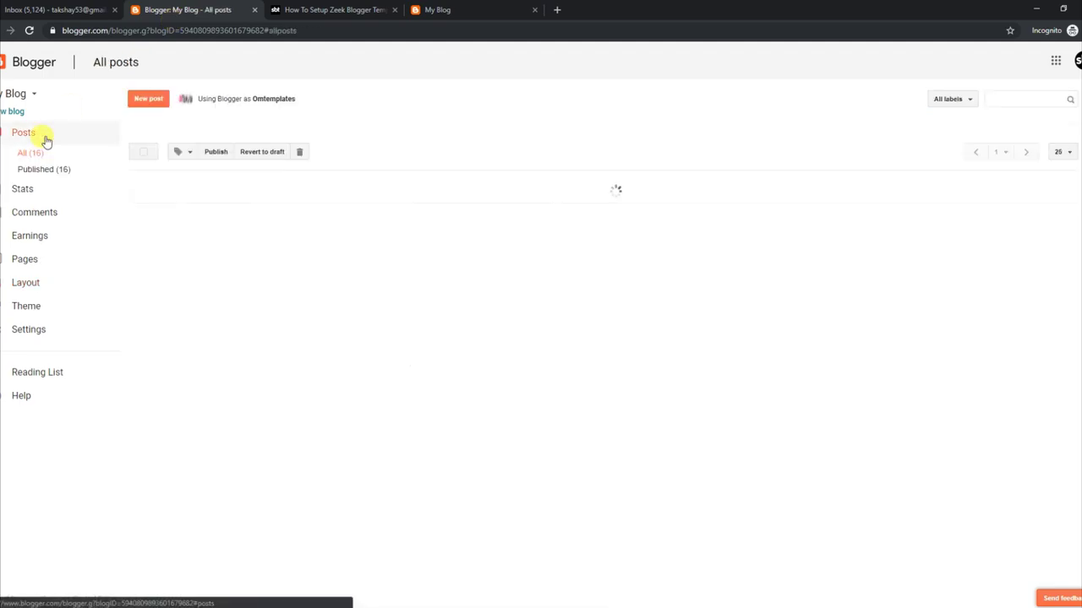
pyautogui.moveTo(177, 195)
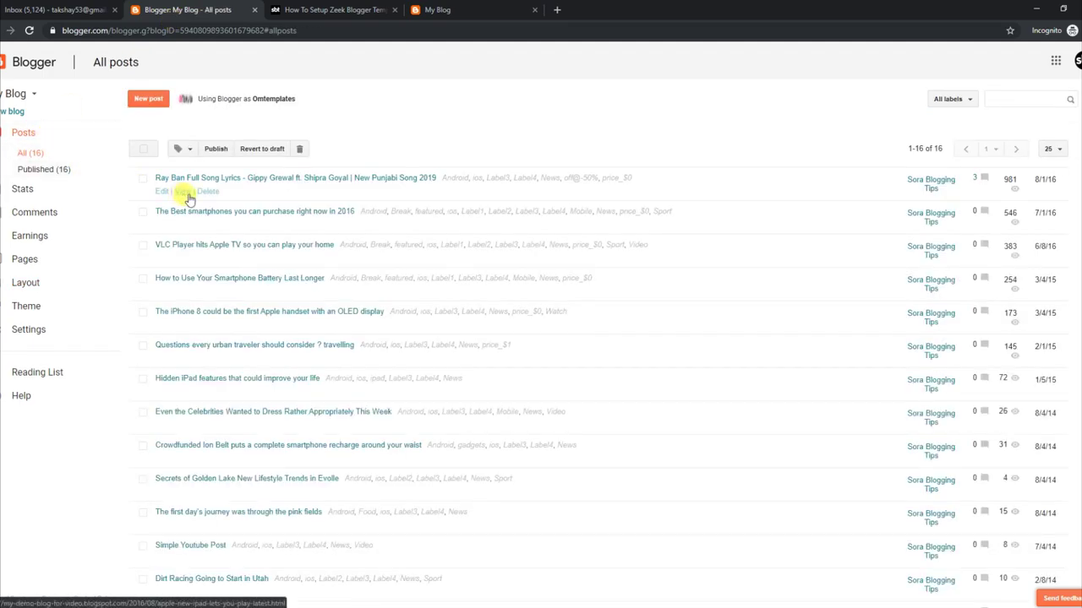
pyautogui.click(183, 192)
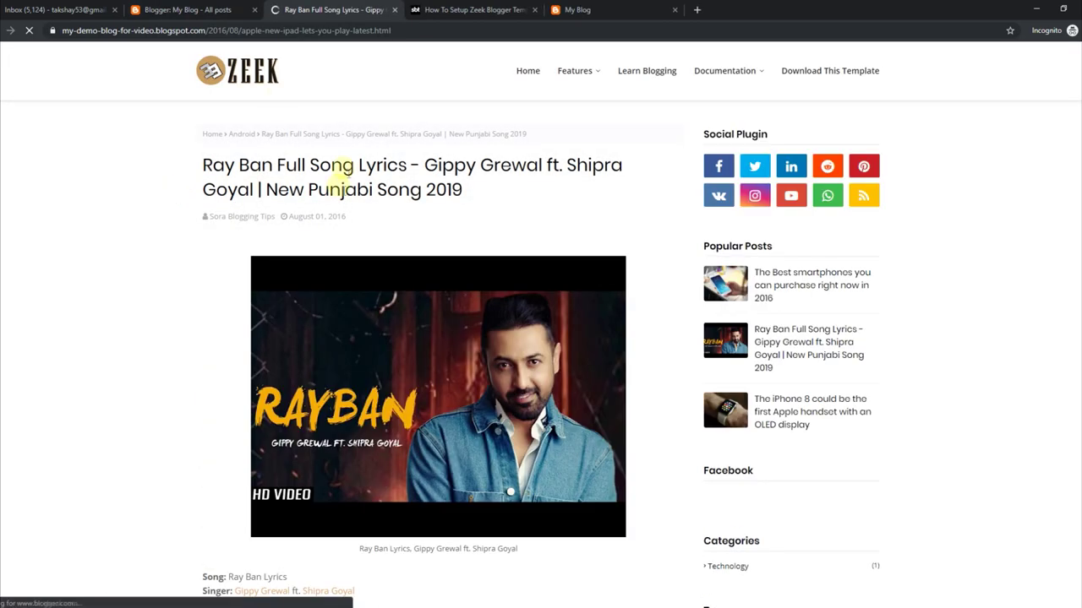
# - Copy the text full-width from the guide's Post Layouts section and open the Ray Ban Full Song Lyrics post for editing
pyautogui.click(424, 11)
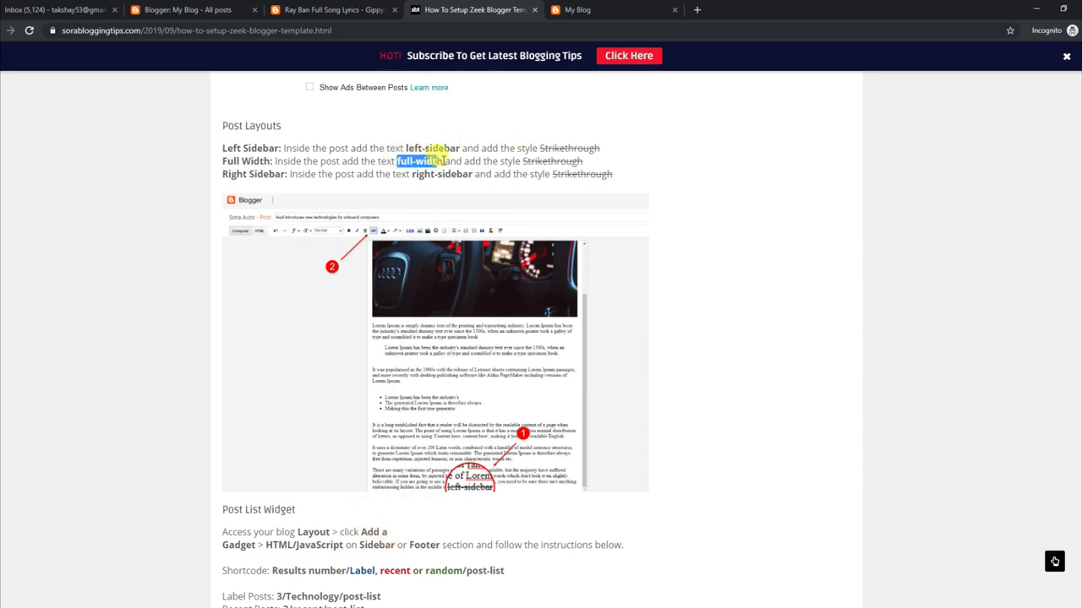
pyautogui.rightClick(408, 162)
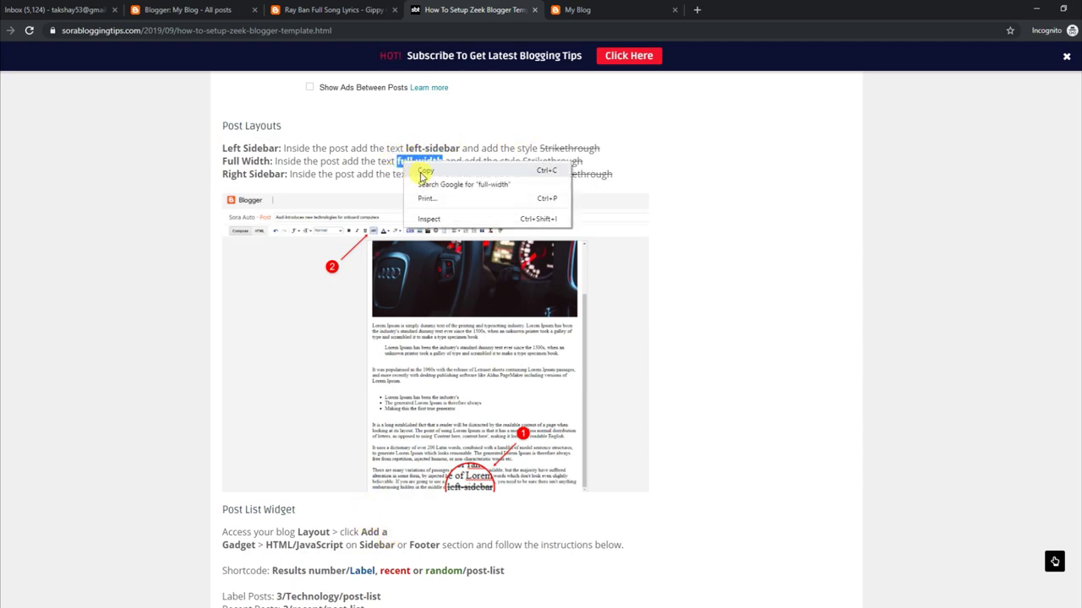
pyautogui.click(425, 171)
pyautogui.click(166, 10)
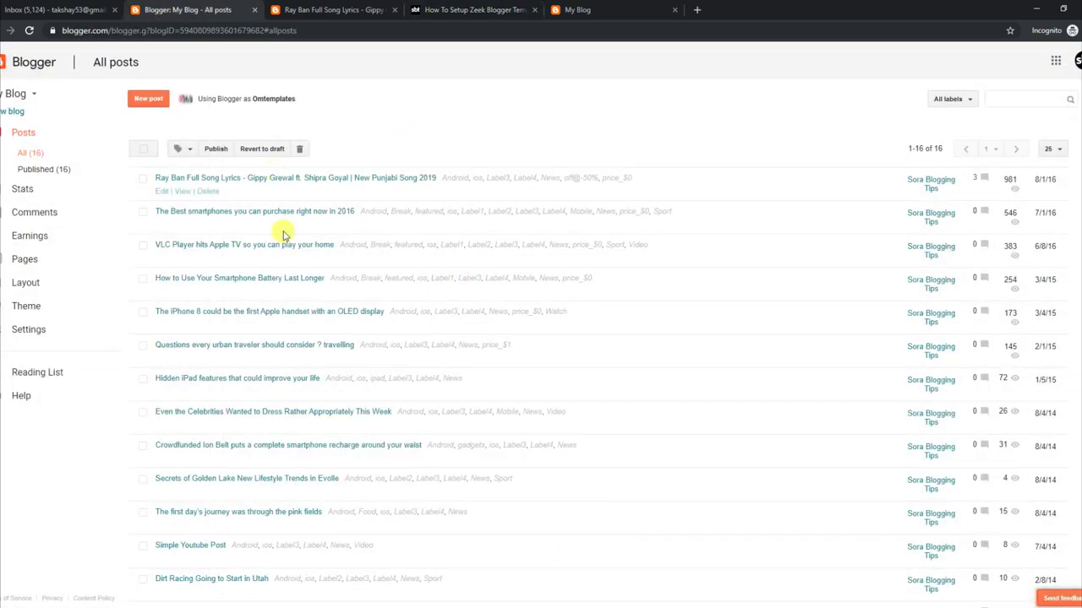
pyautogui.click(162, 192)
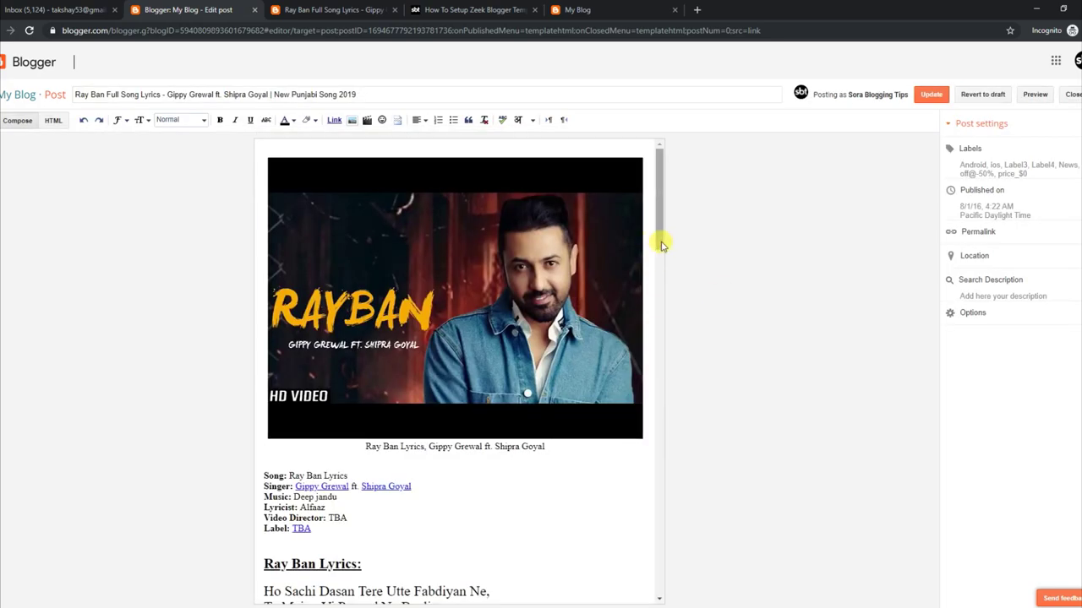
# - Replace the strikethrough right-sidebar text at the end of the post with full-width, and check the updated post's live page
pyautogui.moveTo(662, 245); pyautogui.dragTo(664, 594)
pyautogui.moveTo(319, 583); pyautogui.dragTo(262, 585)
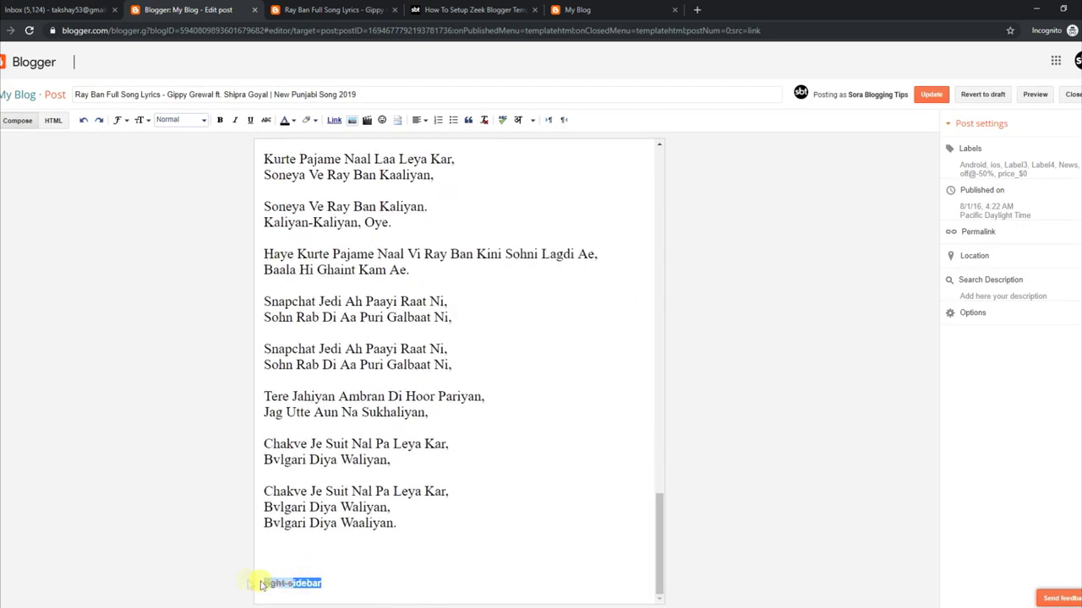
pyautogui.rightClick(263, 578)
pyautogui.click(296, 483)
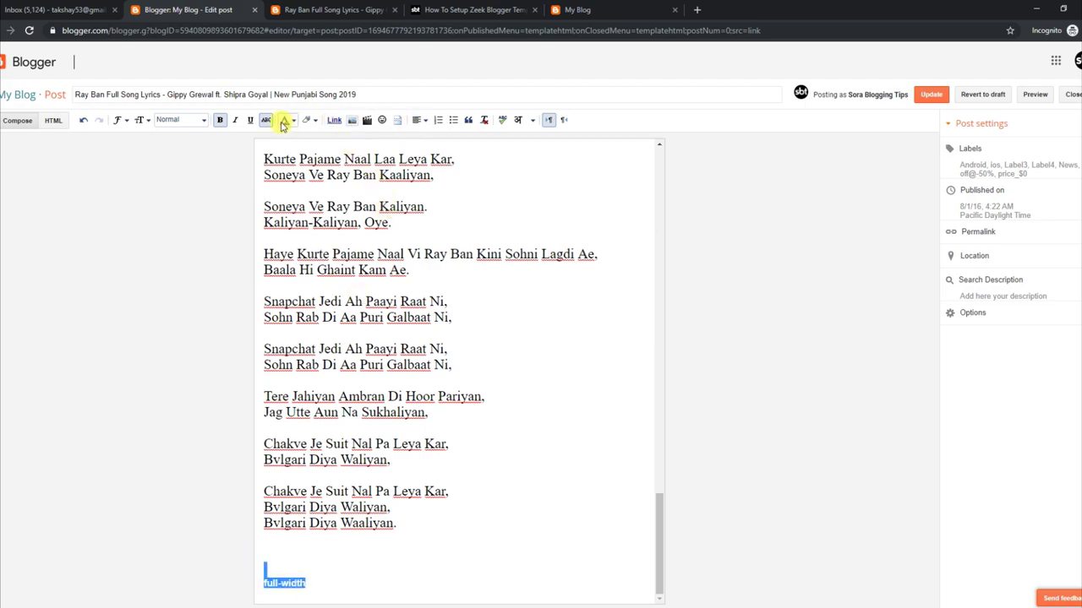
pyautogui.click(431, 575)
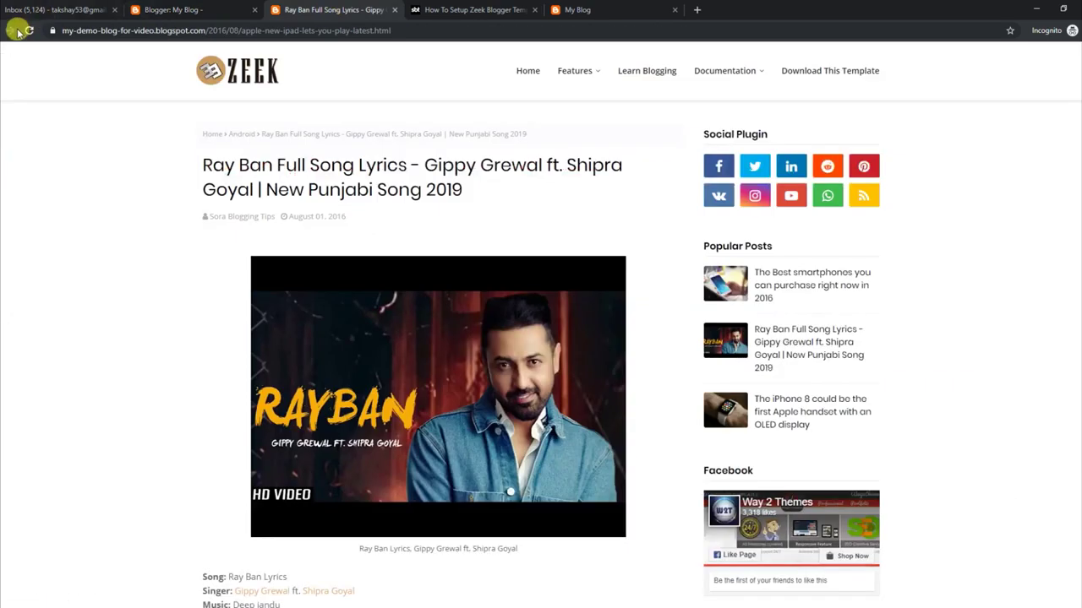
pyautogui.click(27, 32)
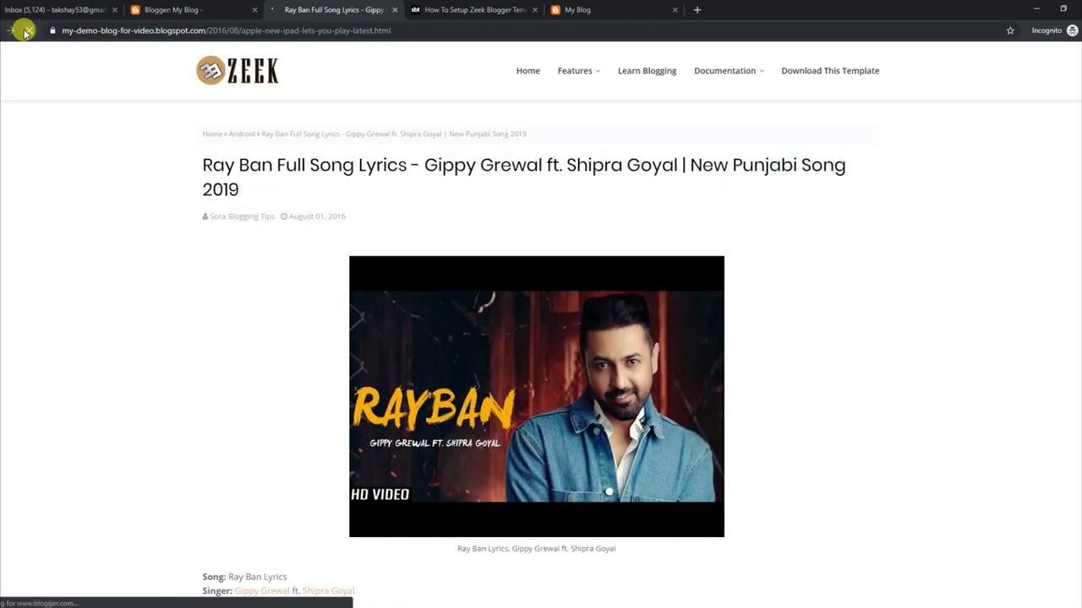
pyautogui.scroll(-10, 1020, 347)
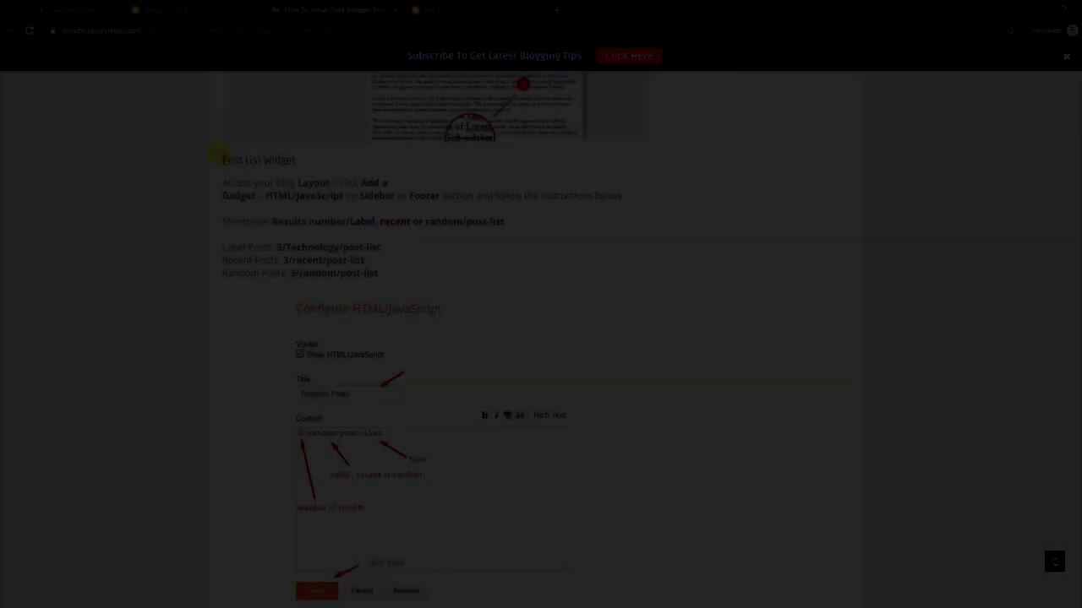
# - Read the Post List Widget instructions and shortcode format in the setup guide
pyautogui.moveTo(218, 159); pyautogui.dragTo(304, 162)
pyautogui.moveTo(223, 183); pyautogui.dragTo(389, 184)
pyautogui.moveTo(224, 195); pyautogui.dragTo(612, 196)
pyautogui.moveTo(222, 222); pyautogui.dragTo(492, 222)
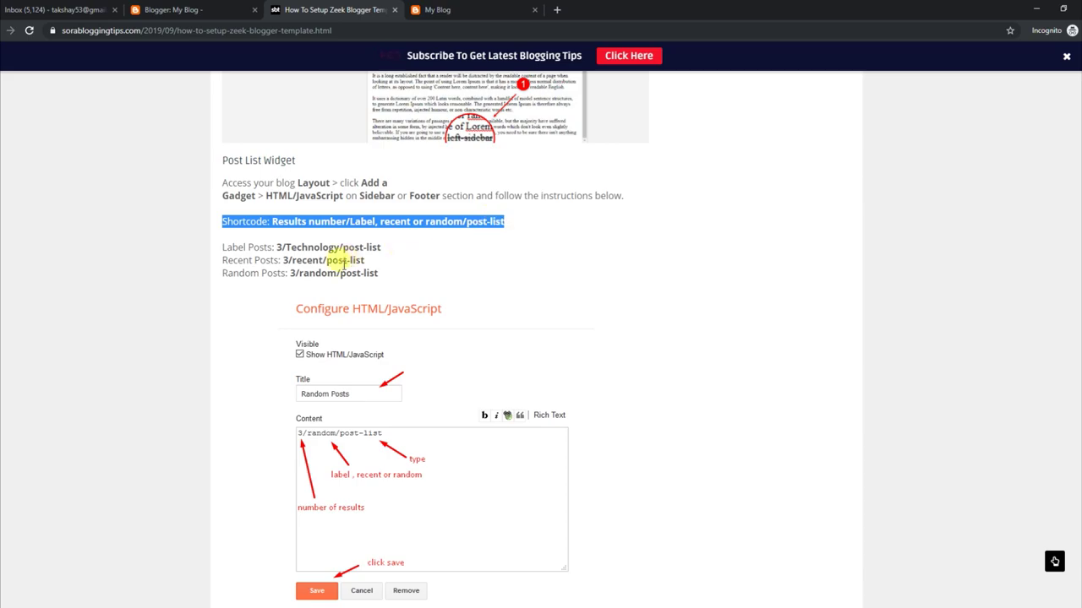
# - Copy the recent posts shortcode 3/recent/post-list from the setup guide and open the blog's Layout page
pyautogui.moveTo(283, 261); pyautogui.dragTo(380, 261)
pyautogui.rightClick(356, 260)
pyautogui.click(375, 267)
pyautogui.click(229, 11)
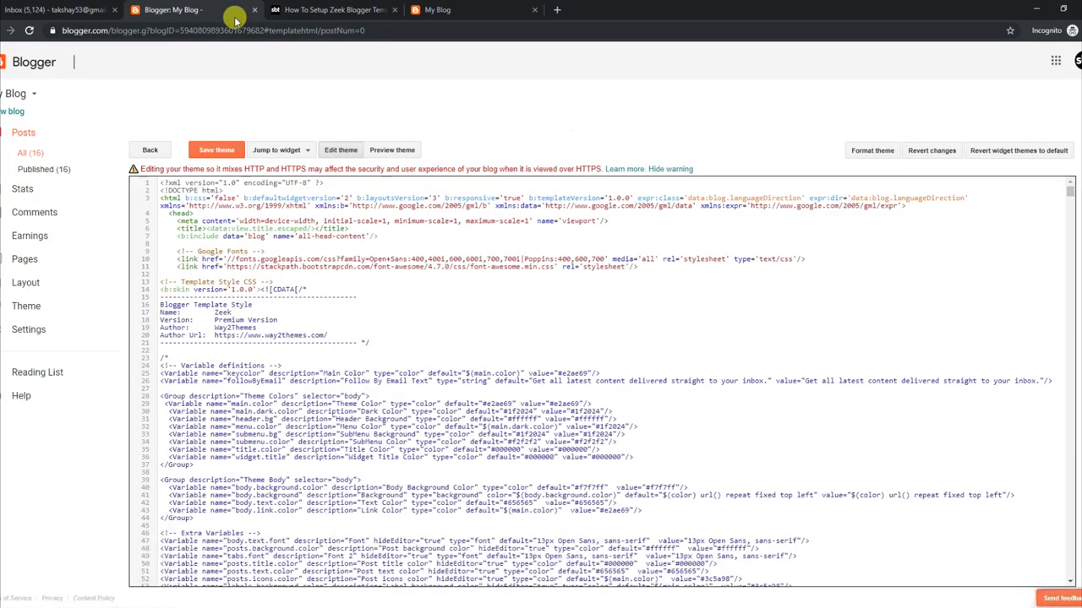
pyautogui.click(42, 313)
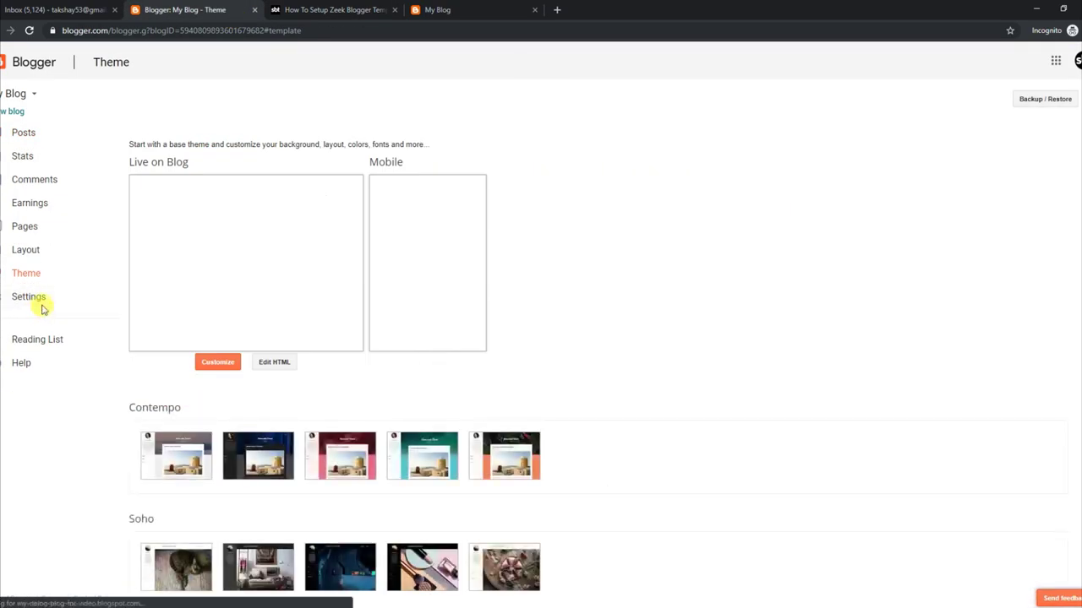
pyautogui.click(42, 257)
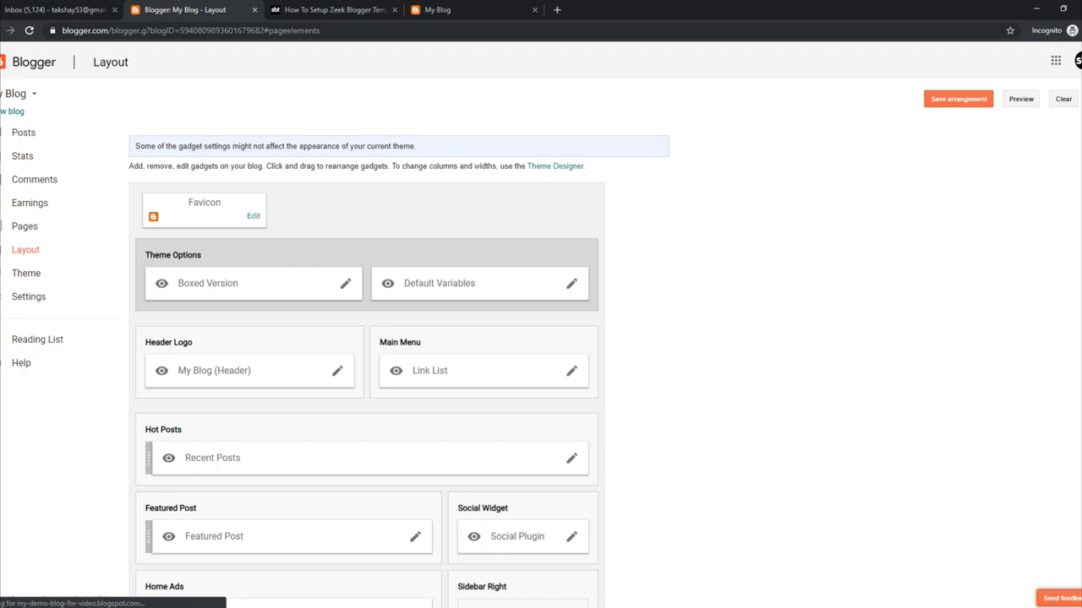
# - Add an HTML/JavaScript gadget containing 3/recent/post-list to the Sidebar Right section, save it, and reload the live blog
pyautogui.scroll(-4, 909, 510)
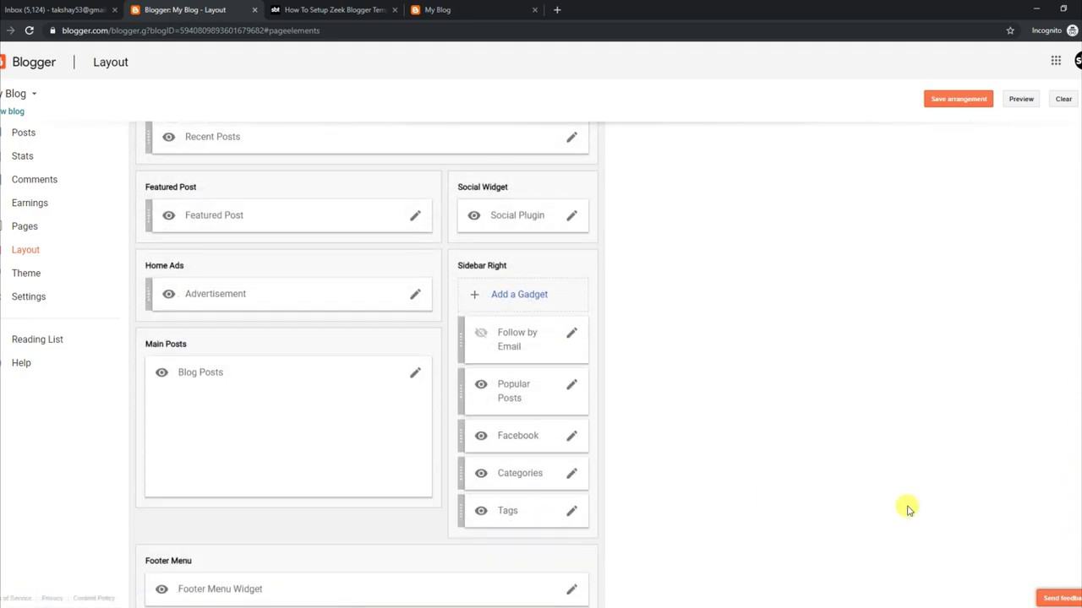
pyautogui.click(512, 294)
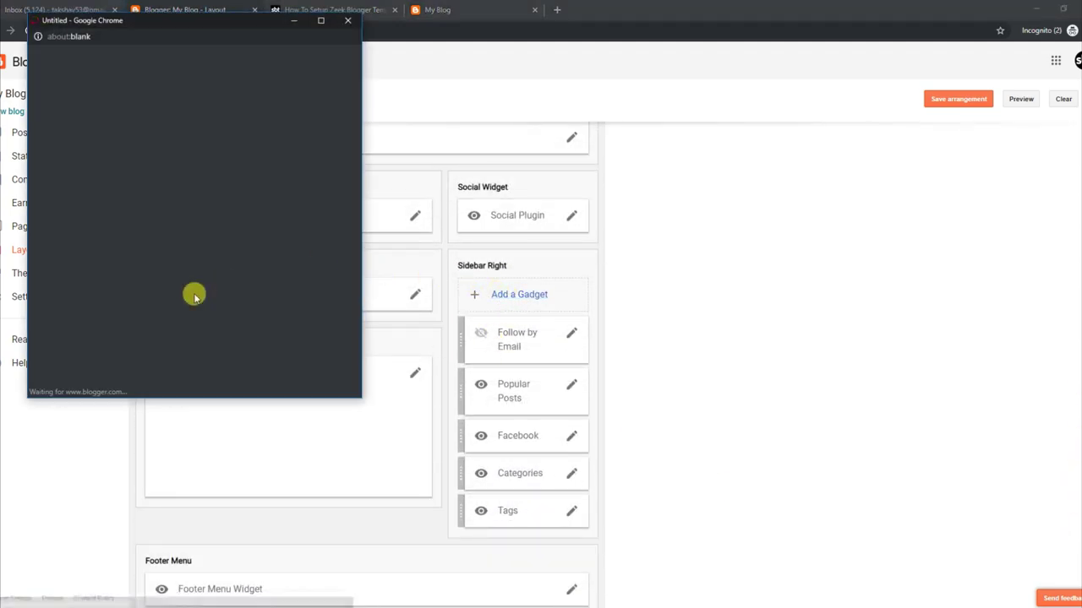
pyautogui.click(336, 319)
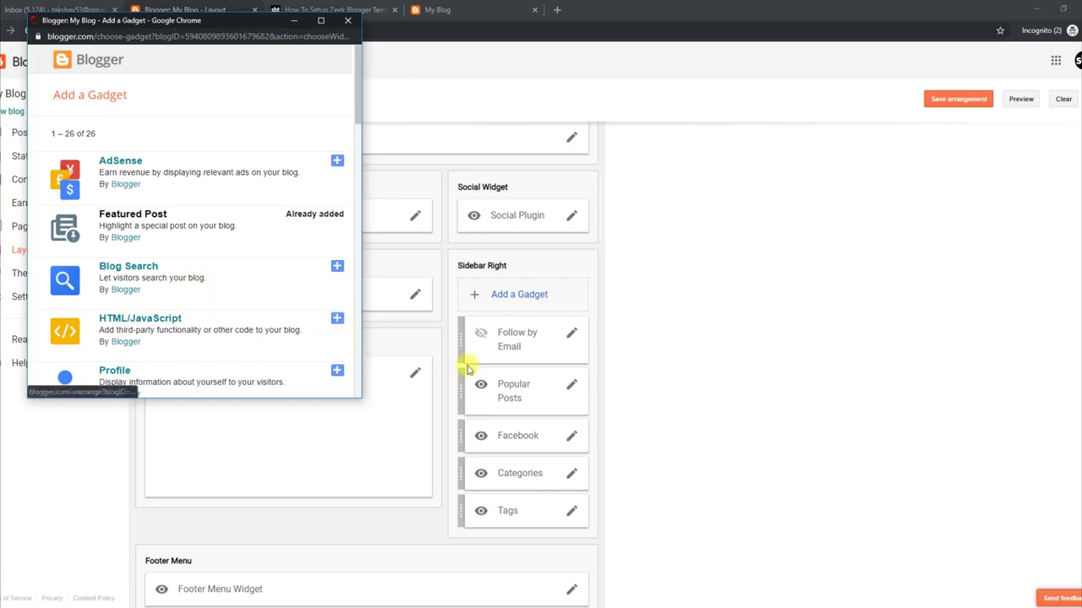
pyautogui.rightClick(84, 225)
pyautogui.click(126, 334)
pyautogui.click(75, 376)
pyautogui.click(439, 10)
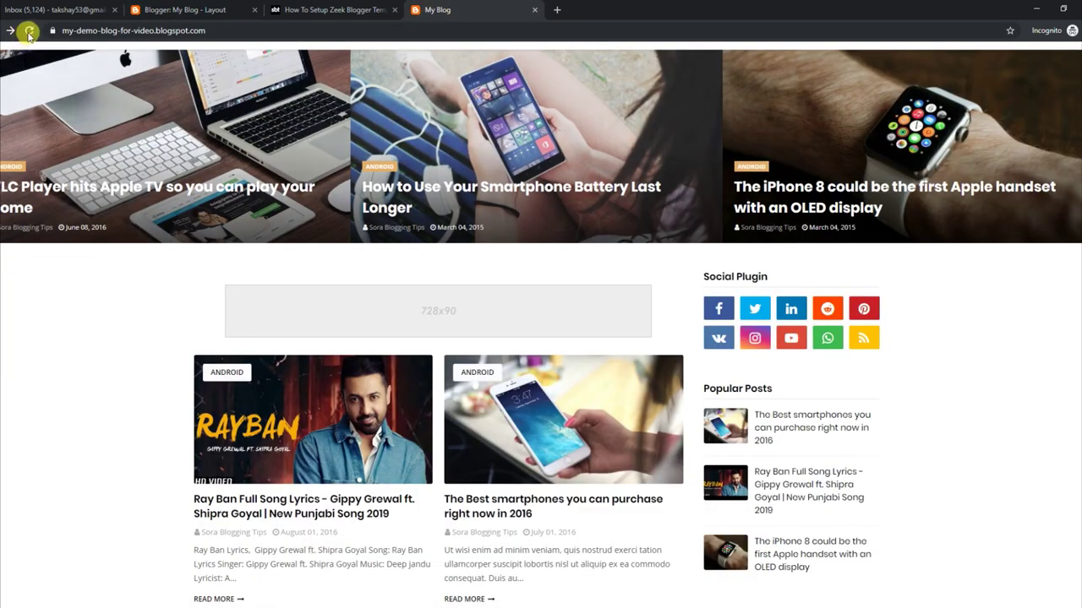
pyautogui.click(28, 30)
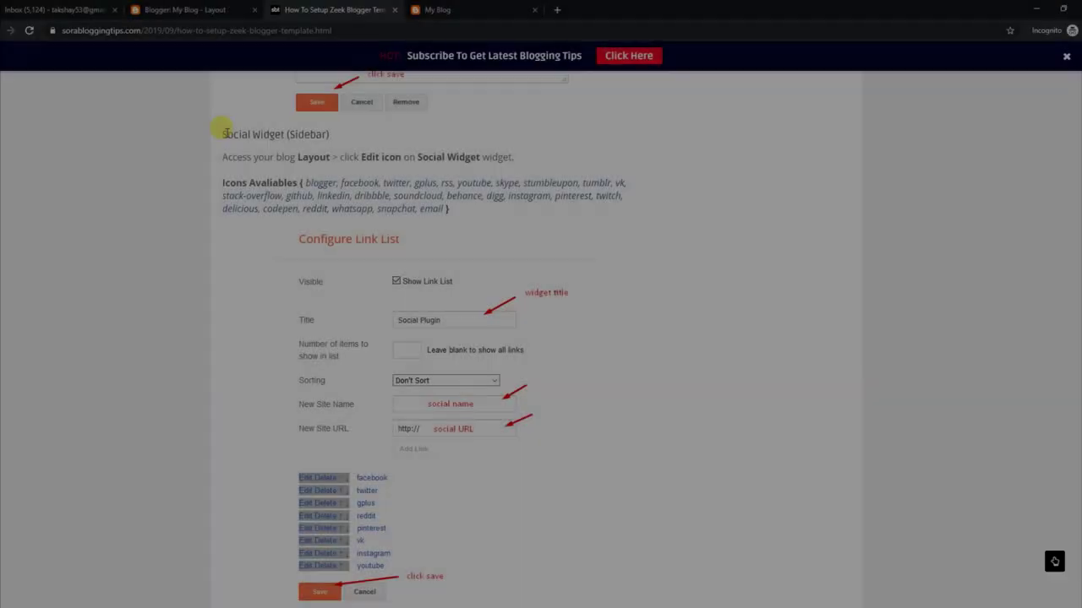
# - Read the guide's Social Widget (Sidebar) instructions and available icon names, and view the Social Plugin on the live blog
pyautogui.moveTo(226, 135); pyautogui.dragTo(325, 135)
pyautogui.moveTo(224, 157); pyautogui.dragTo(517, 159)
pyautogui.moveTo(225, 181); pyautogui.dragTo(454, 213)
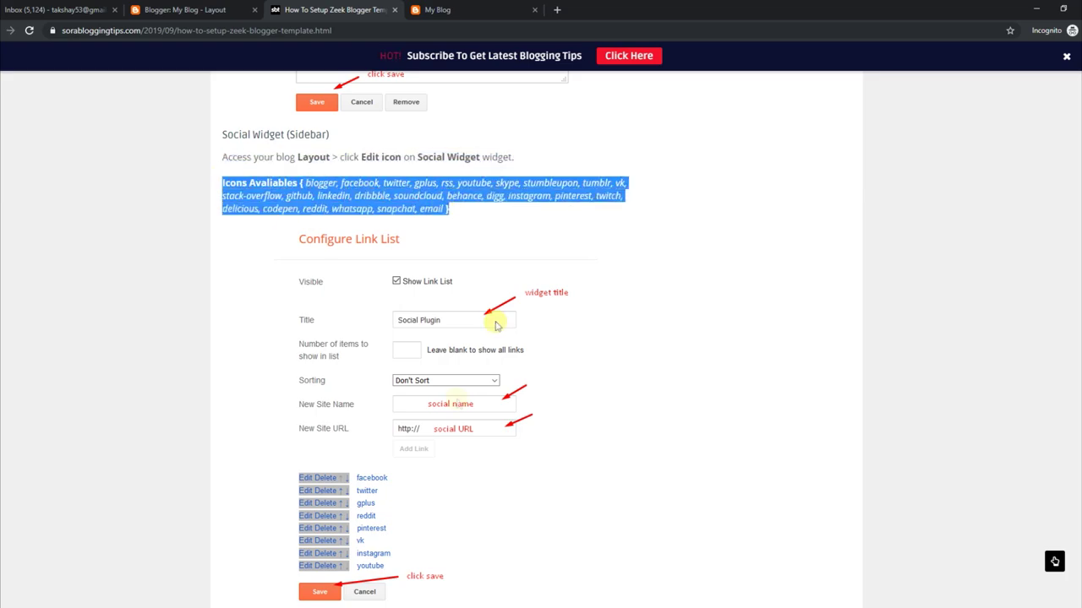
pyautogui.click(203, 7)
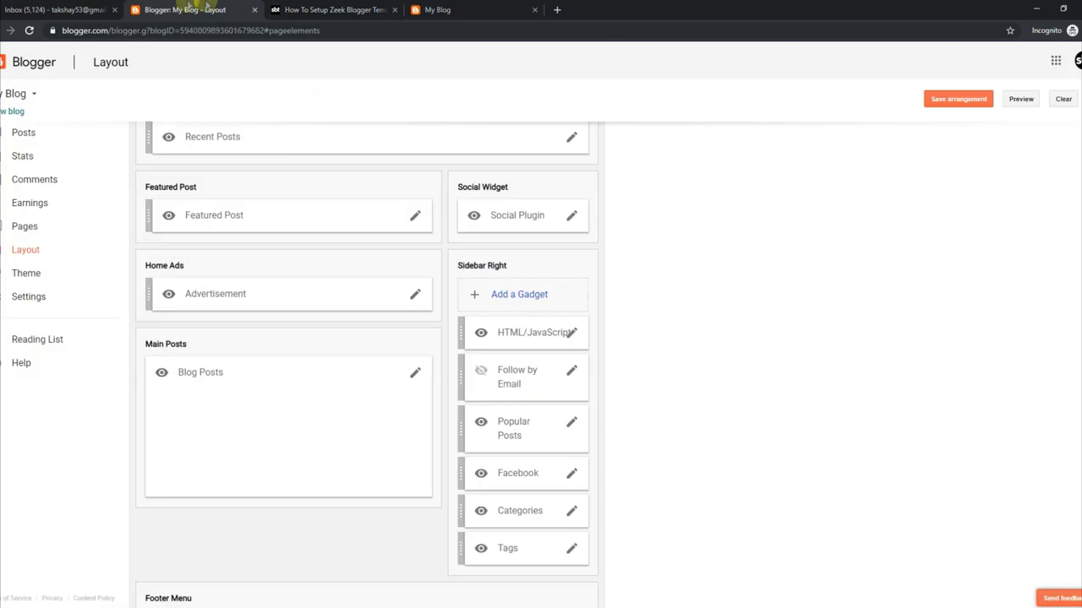
pyautogui.click(443, 8)
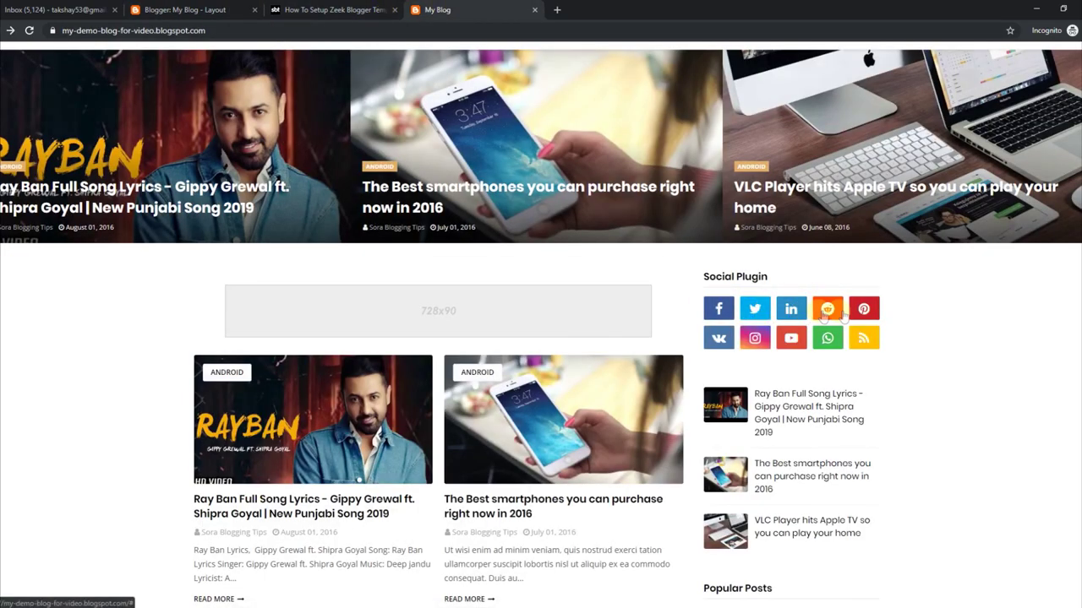
# - Open the facebook link for editing in the Social Plugin widget, save the widget, and reload the live blog
pyautogui.click(182, 10)
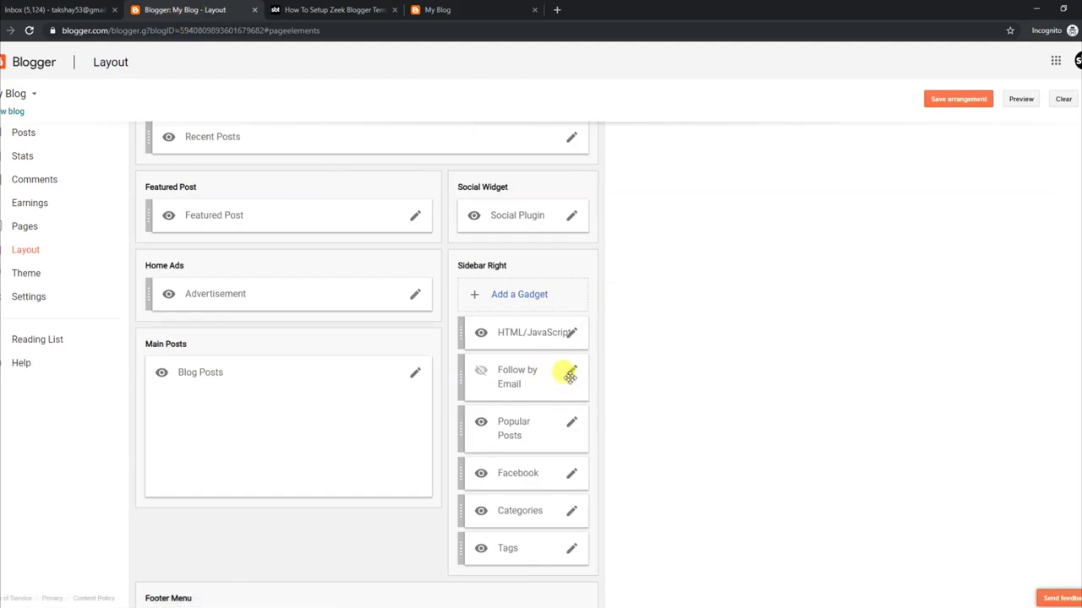
pyautogui.click(569, 217)
pyautogui.scroll(-1, 351, 283)
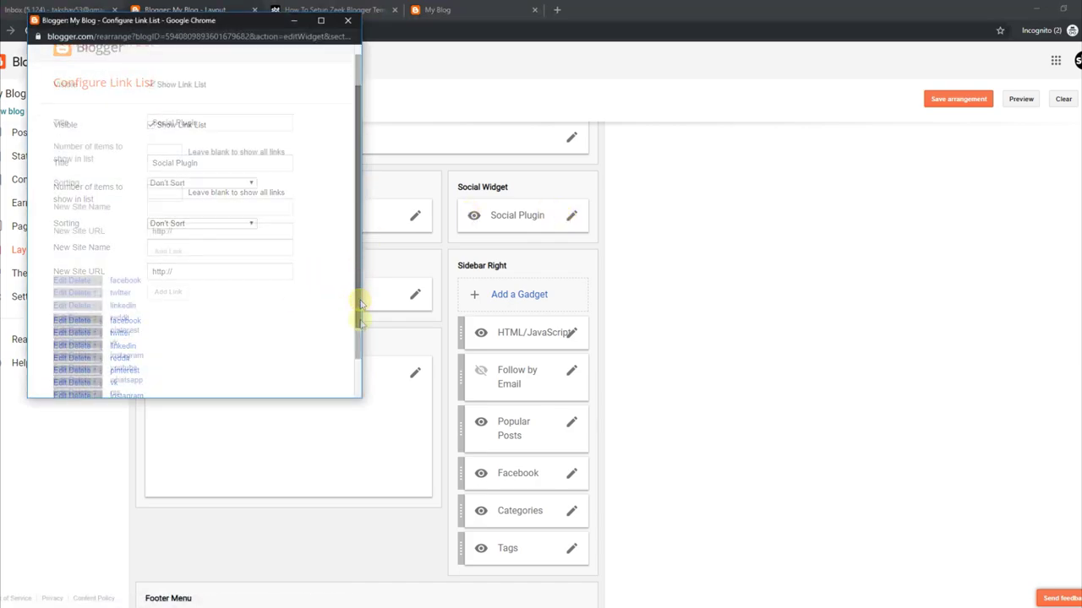
pyautogui.click(61, 275)
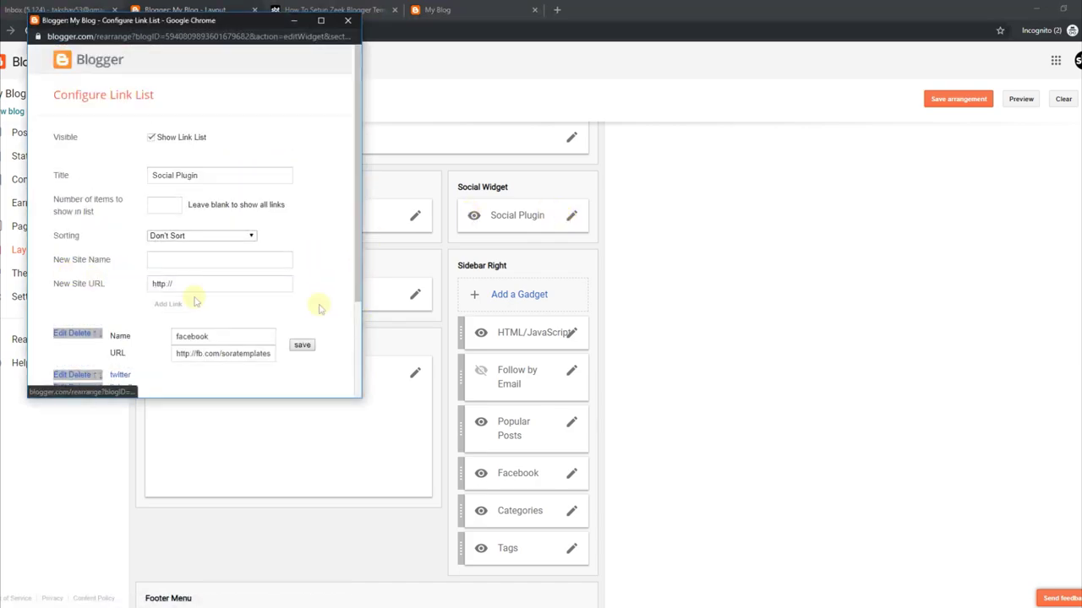
pyautogui.moveTo(355, 295); pyautogui.dragTo(358, 384)
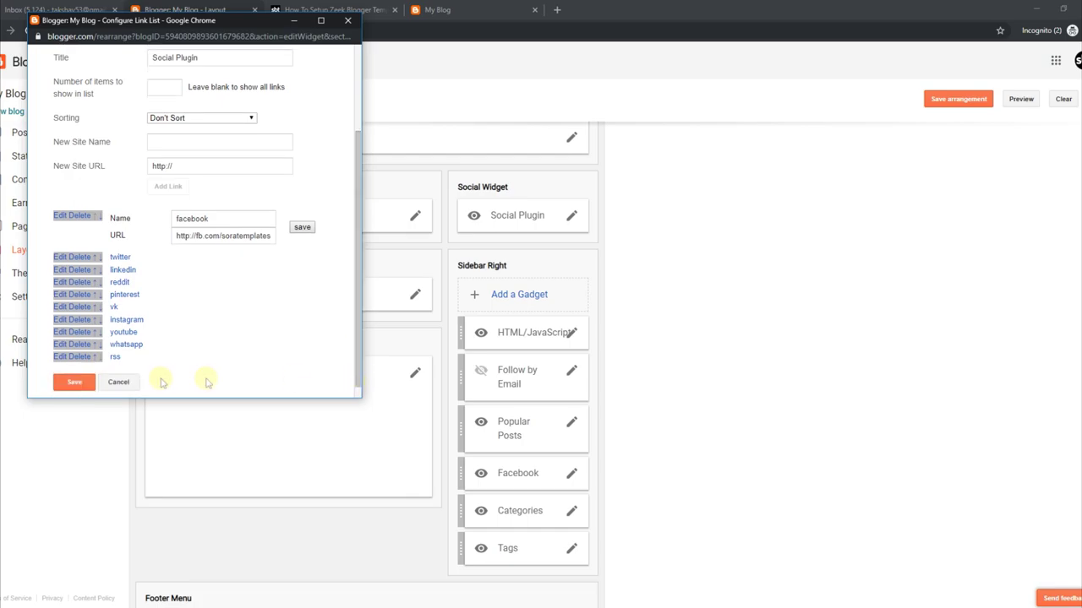
pyautogui.click(88, 389)
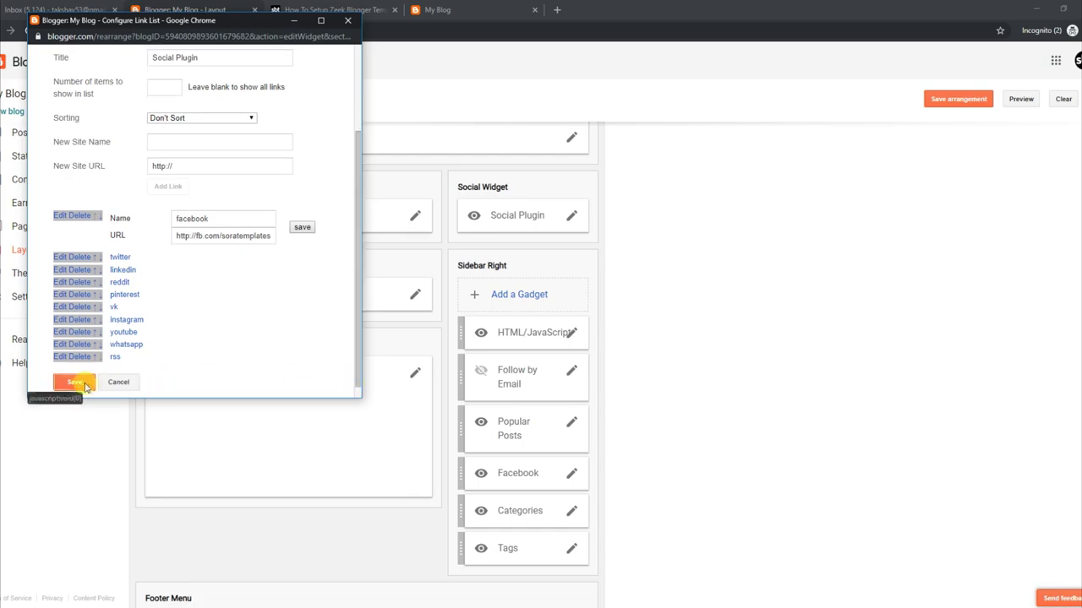
pyautogui.click(441, 12)
pyautogui.click(29, 33)
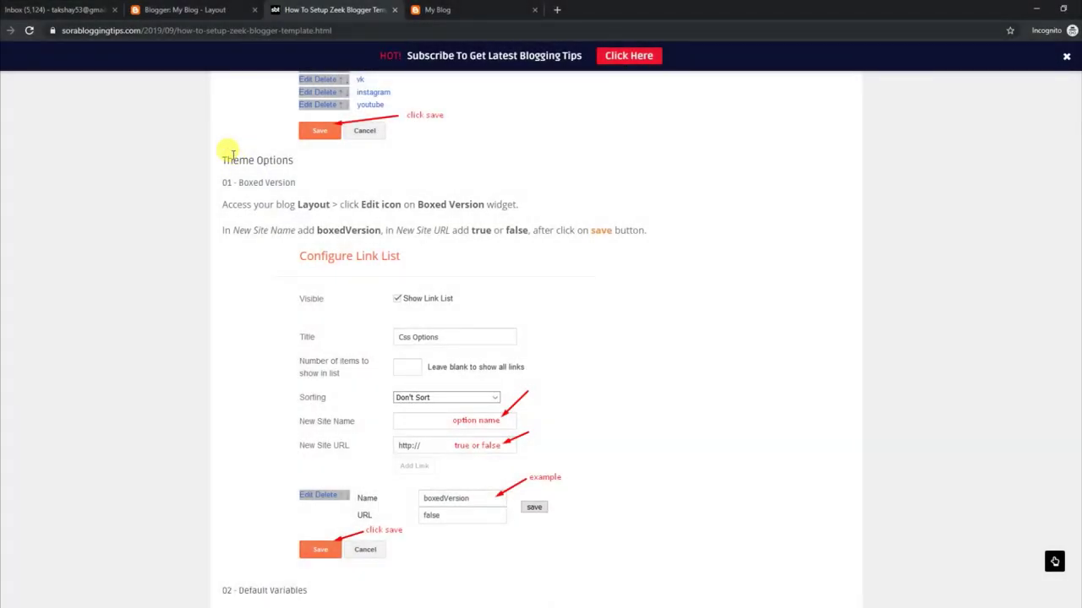
# - Read the Boxed Version instructions under Theme Options in the setup guide
pyautogui.moveTo(242, 159); pyautogui.dragTo(297, 167)
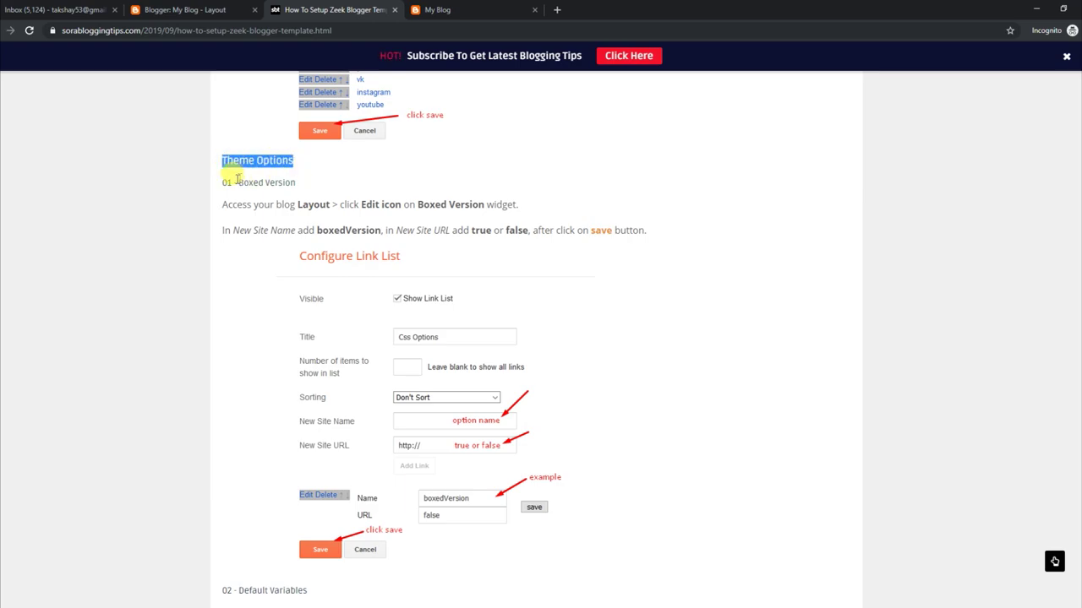
pyautogui.moveTo(223, 186); pyautogui.dragTo(285, 184)
pyautogui.moveTo(222, 205); pyautogui.dragTo(532, 201)
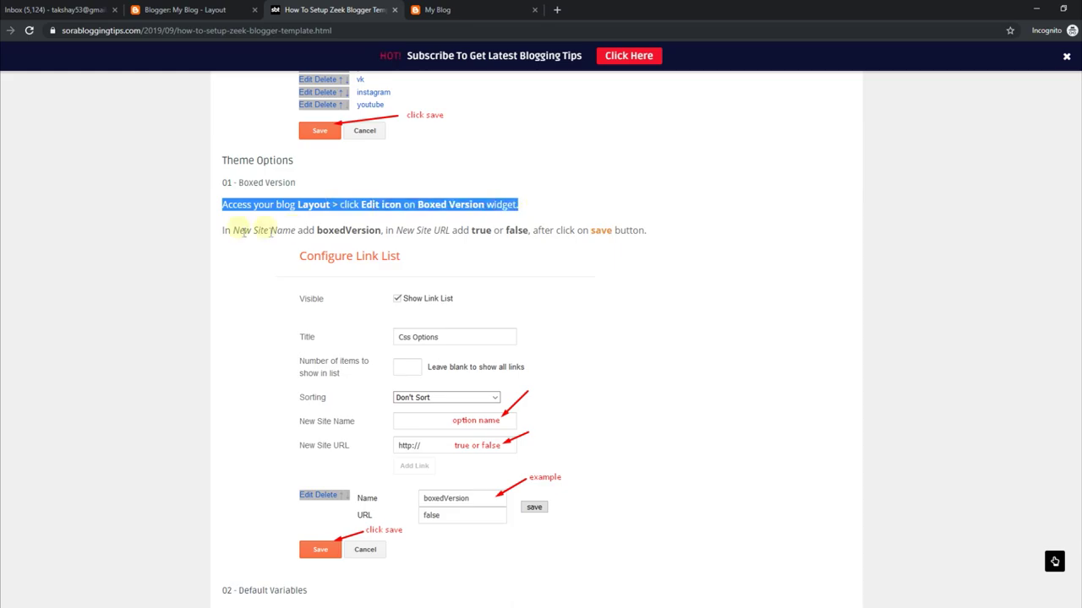
pyautogui.moveTo(226, 230); pyautogui.dragTo(629, 226)
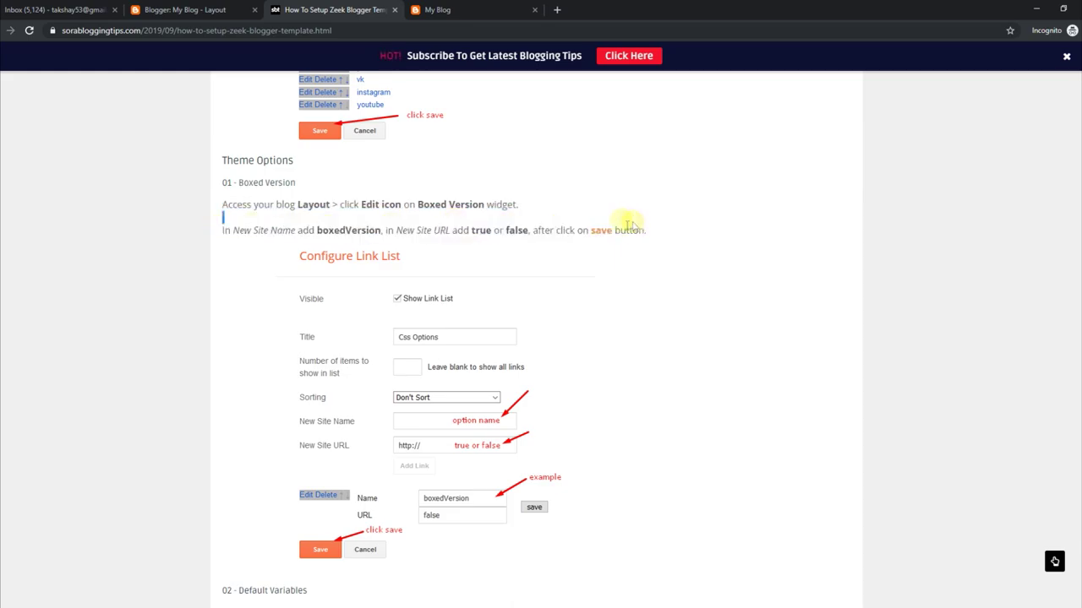
pyautogui.scroll(-1, 434, 338)
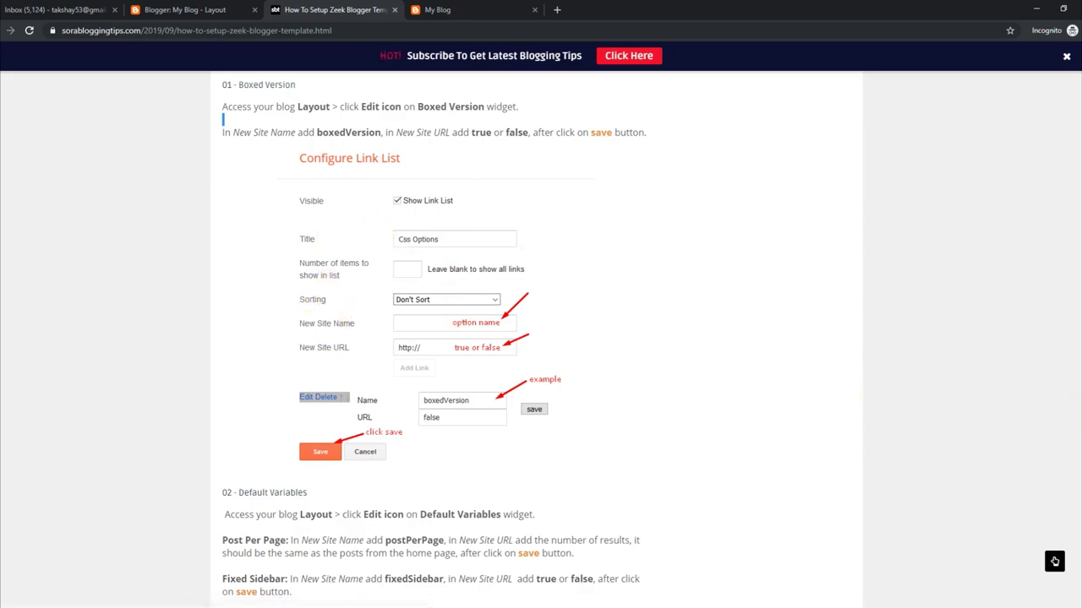
# - Read the guide's Default Variables instructions covering Post Per Page, Fixed Sidebar, Comments System and Disqus Shortname
pyautogui.scroll(-3, 549, 351)
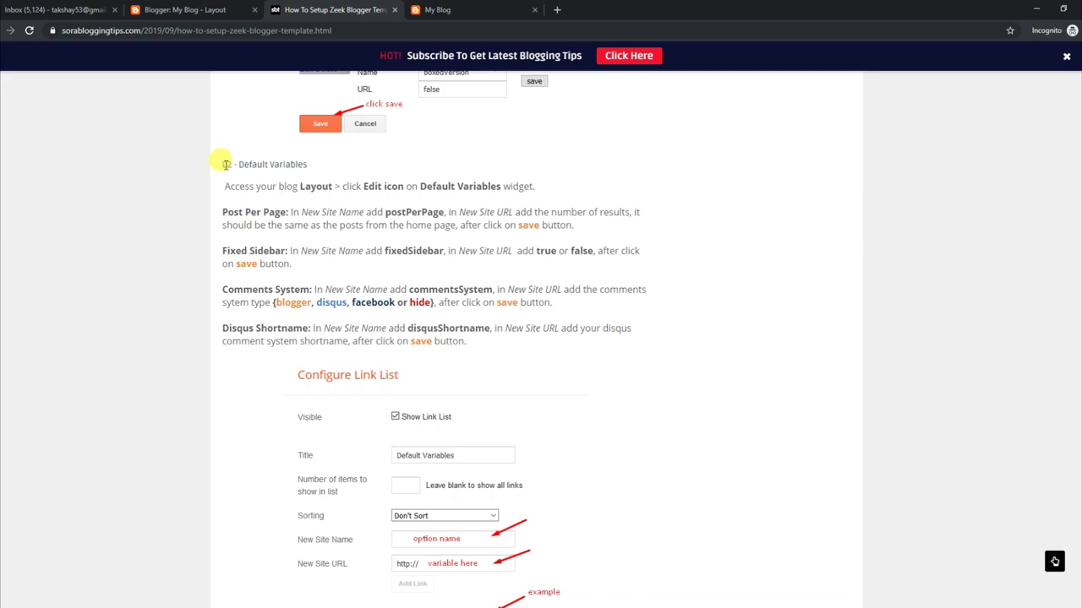
pyautogui.moveTo(222, 164); pyautogui.dragTo(310, 168)
pyautogui.moveTo(227, 184); pyautogui.dragTo(511, 185)
pyautogui.moveTo(216, 212); pyautogui.dragTo(573, 226)
pyautogui.moveTo(213, 249); pyautogui.dragTo(445, 277)
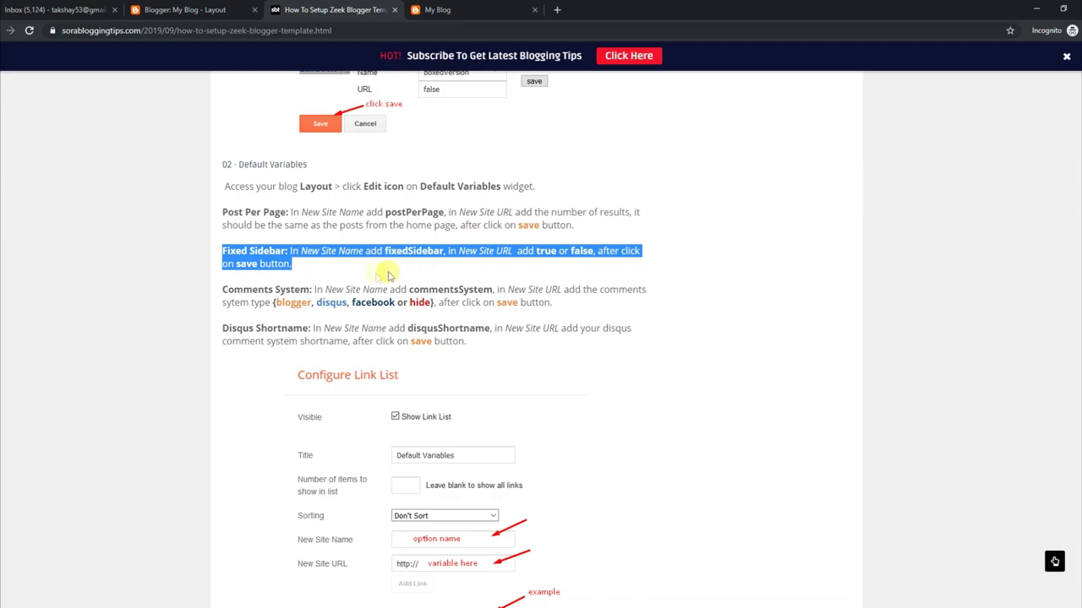
pyautogui.moveTo(222, 291); pyautogui.dragTo(598, 302)
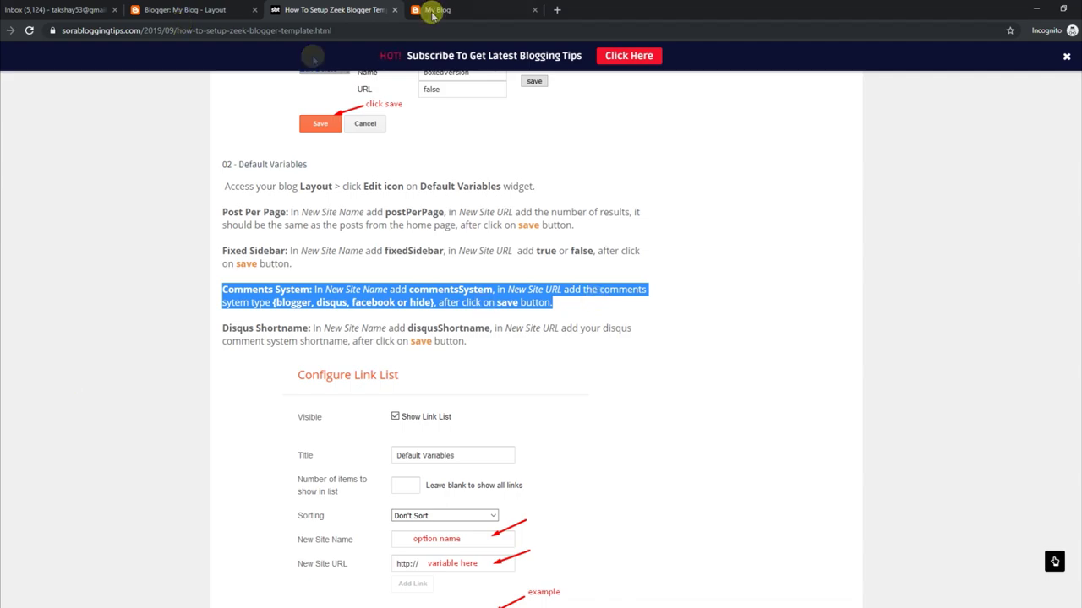
pyautogui.click(225, 329)
pyautogui.moveTo(222, 329); pyautogui.dragTo(512, 328)
pyautogui.click(222, 328)
pyautogui.moveTo(223, 329); pyautogui.dragTo(639, 339)
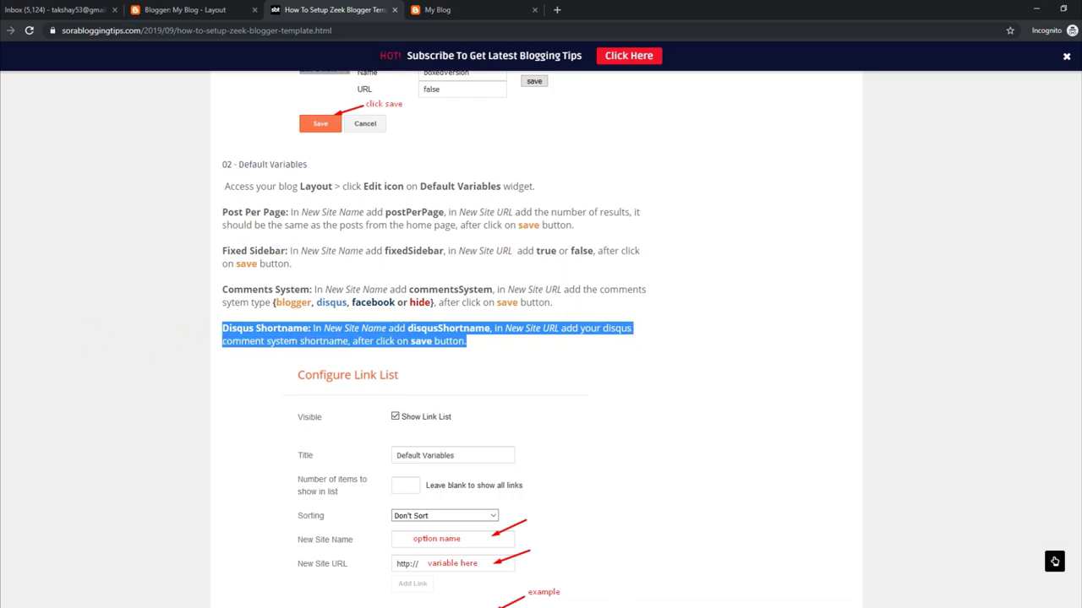
# - Set boxedVersion to true in the Boxed Version widget under Theme Options, save it, and check the reloaded live blog
pyautogui.scroll(5, 634, 355)
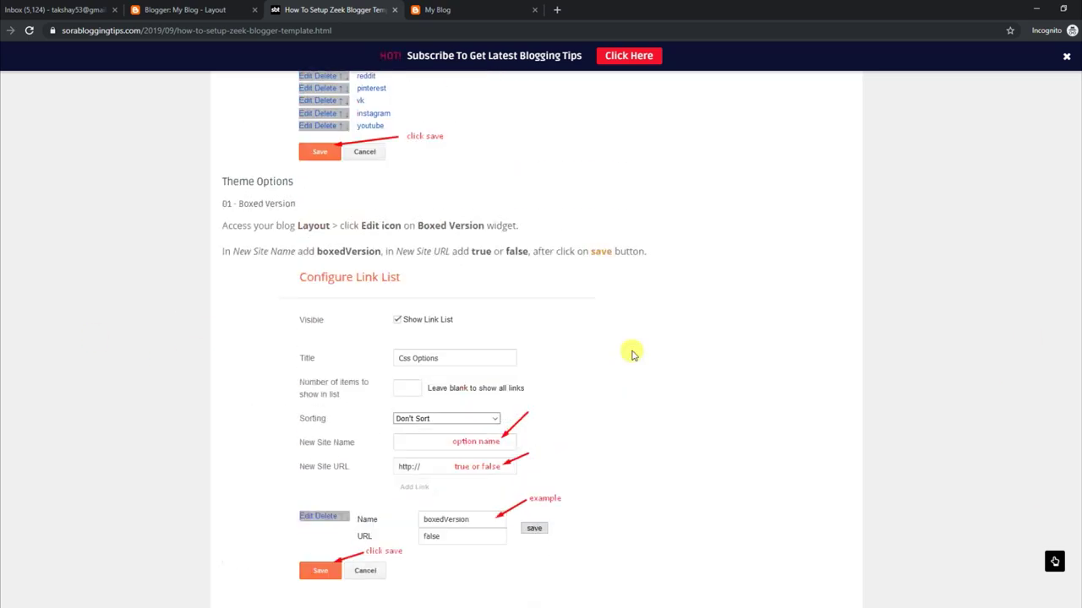
pyautogui.click(214, 10)
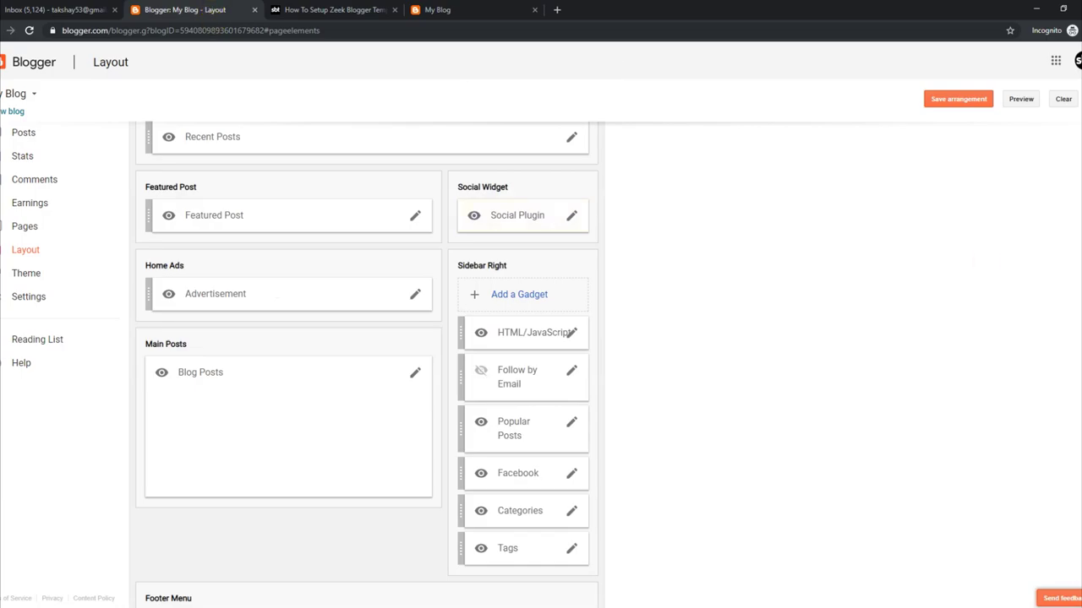
pyautogui.scroll(4, 284, 218)
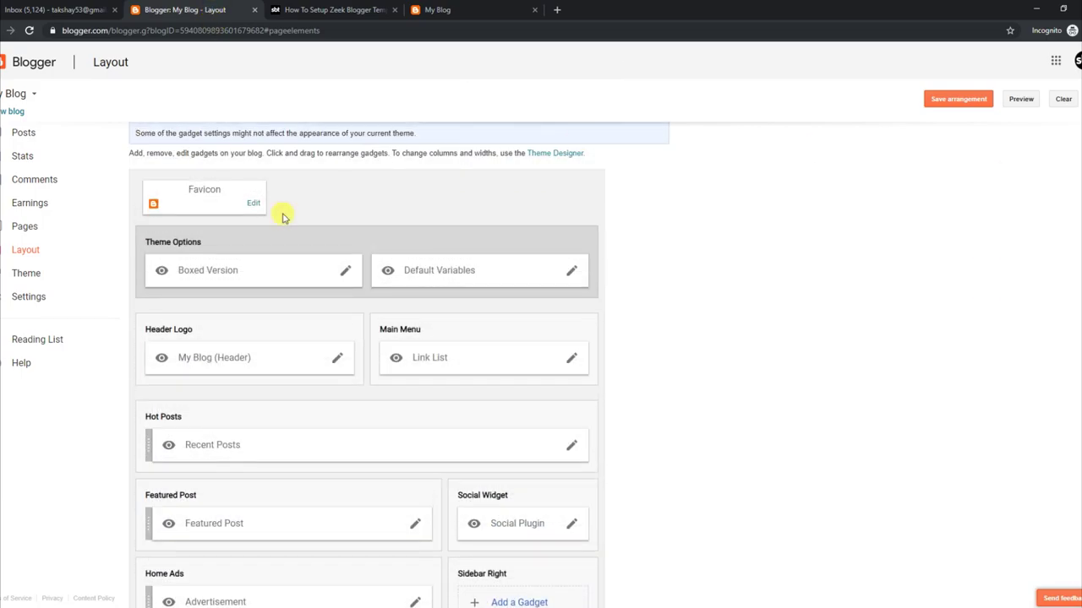
pyautogui.click(344, 275)
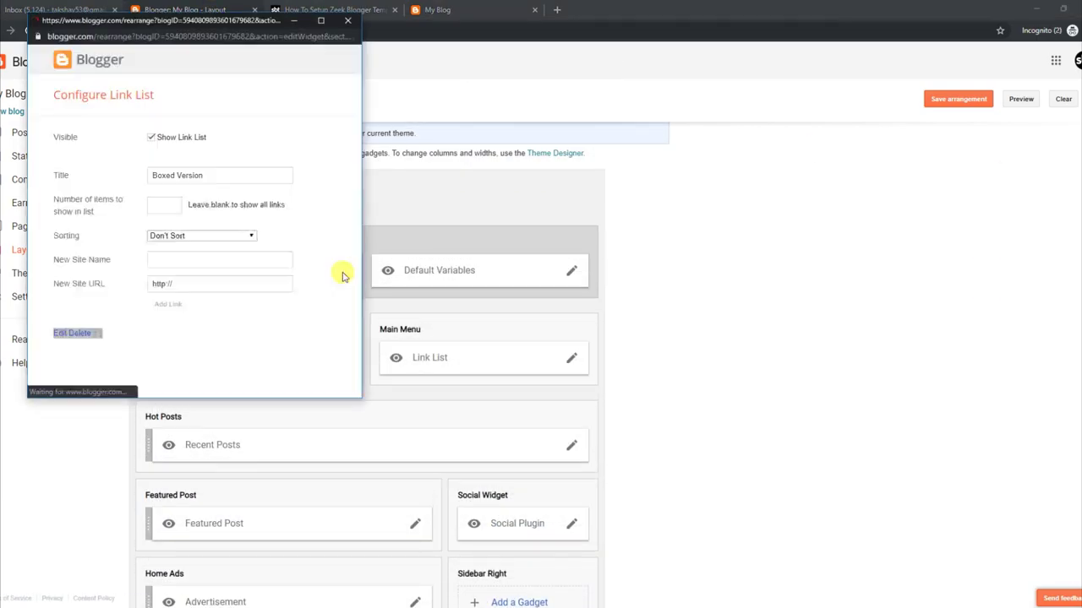
pyautogui.click(64, 336)
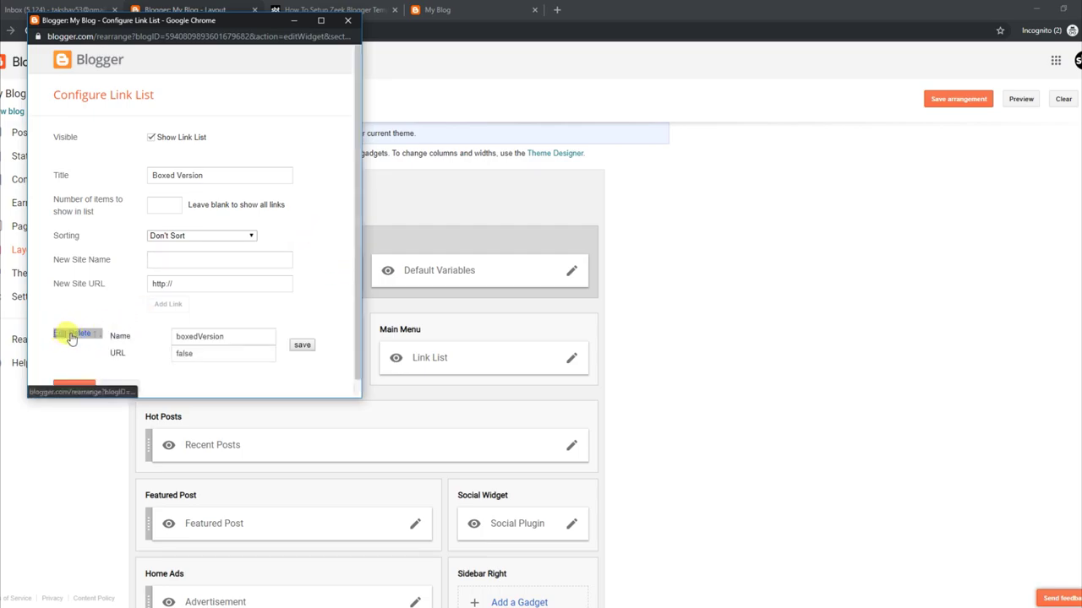
pyautogui.moveTo(243, 353); pyautogui.dragTo(172, 353)
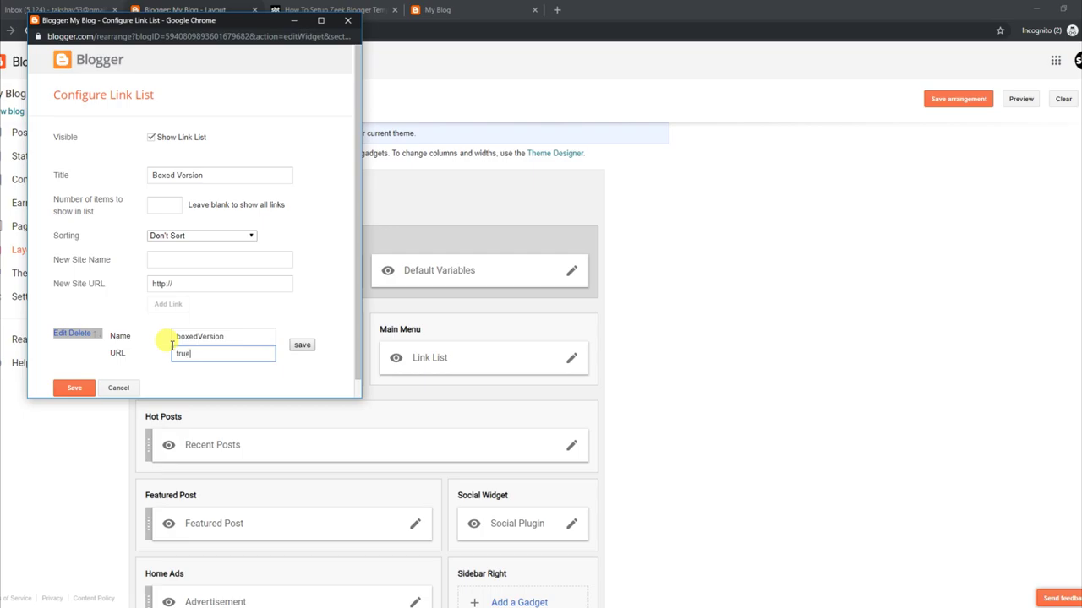
pyautogui.click(302, 346)
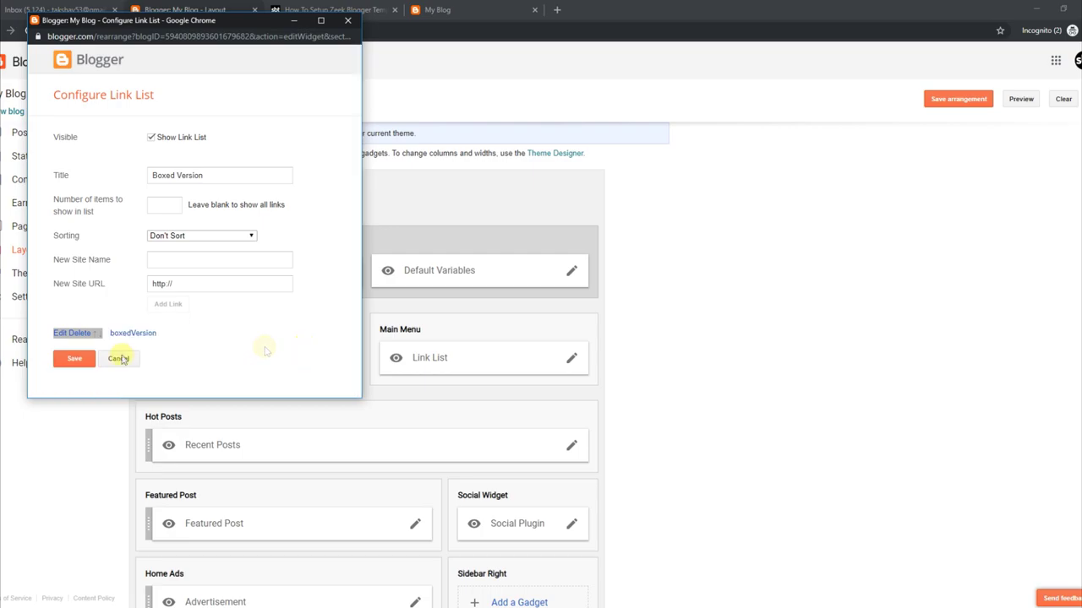
pyautogui.click(76, 360)
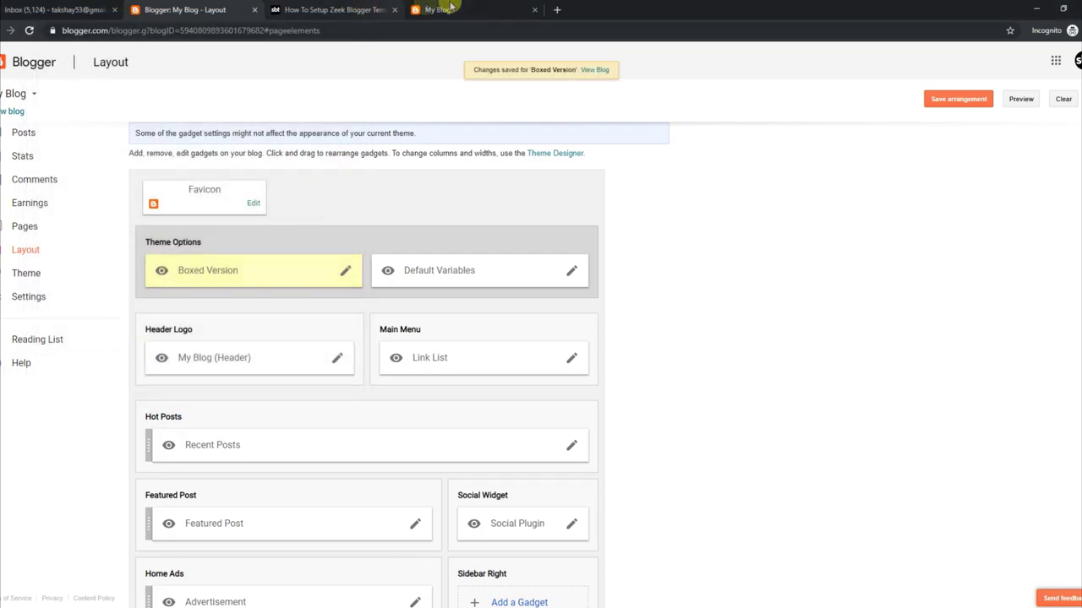
pyautogui.click(431, 9)
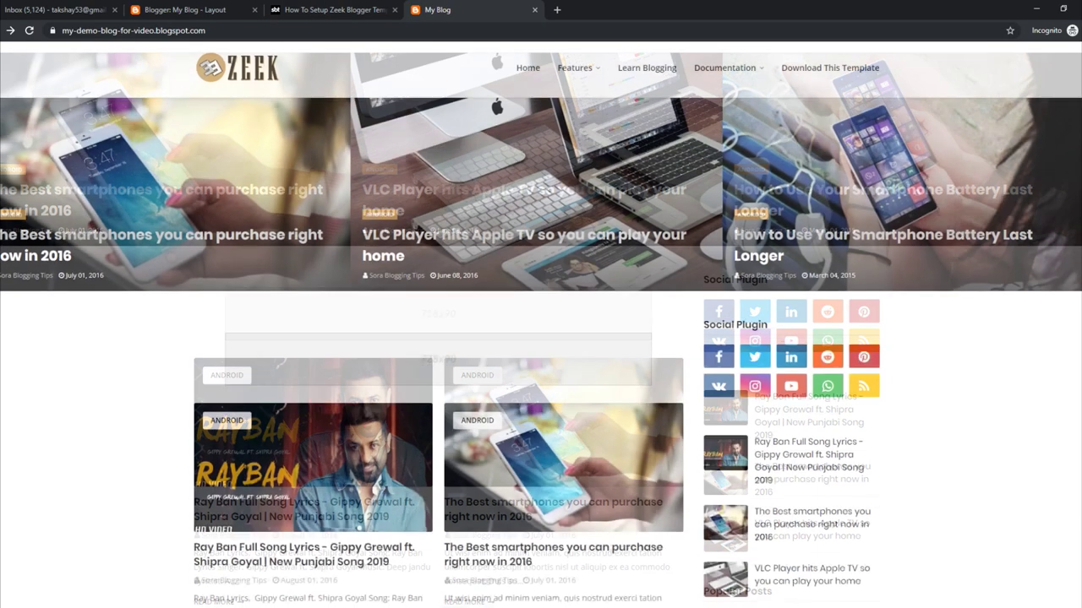
pyautogui.scroll(1, 394, 44)
pyautogui.click(30, 31)
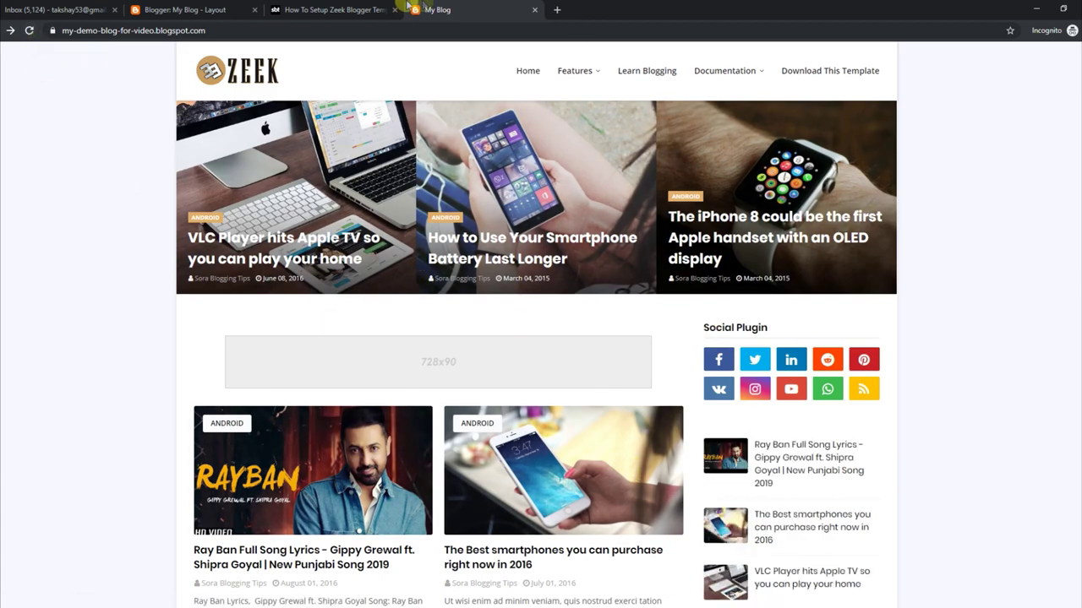
# - Open the Default Variables widget under Theme Options and open its disqusShortname entry for editing
pyautogui.click(364, 7)
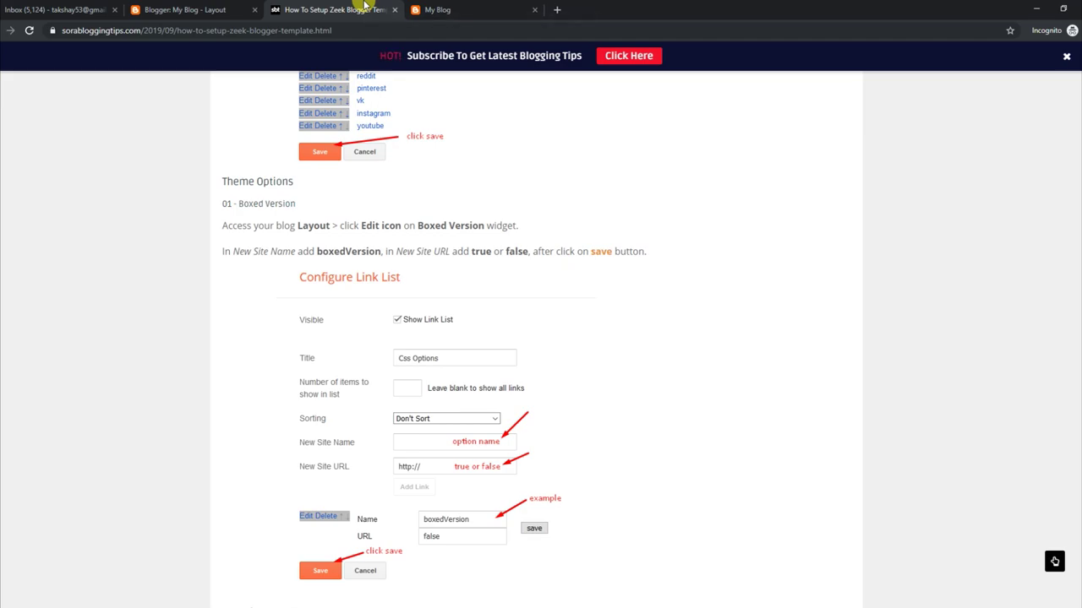
pyautogui.click(214, 7)
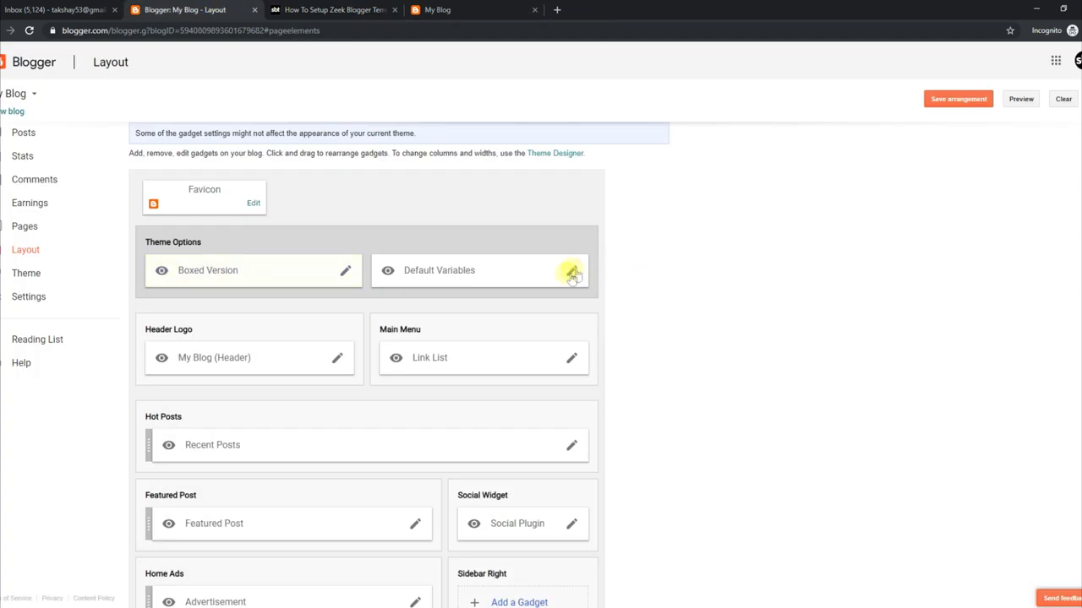
pyautogui.click(572, 272)
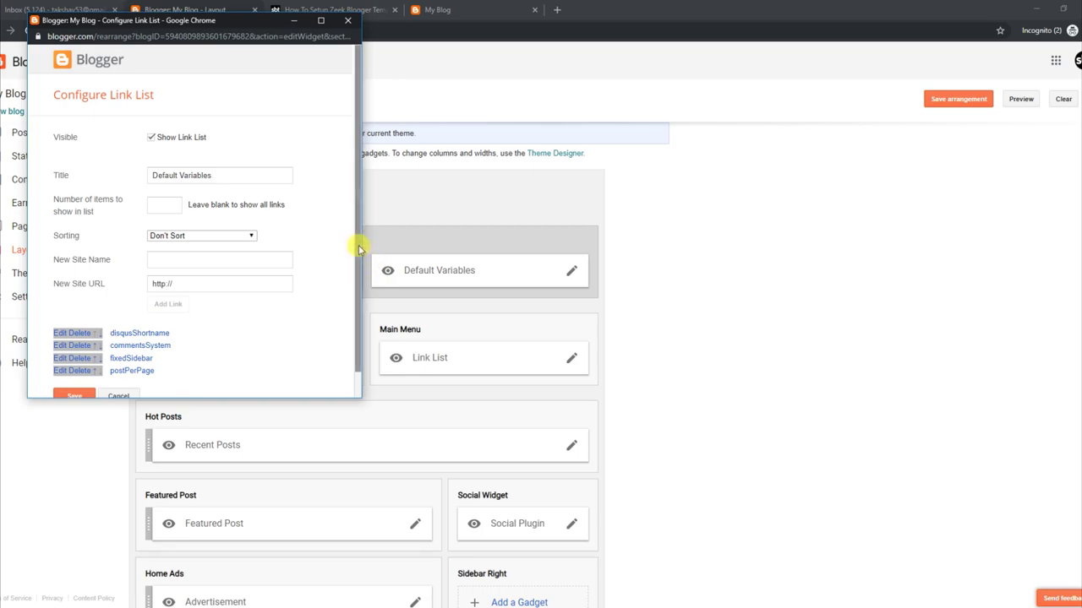
pyautogui.scroll(-1, 358, 249)
pyautogui.click(55, 308)
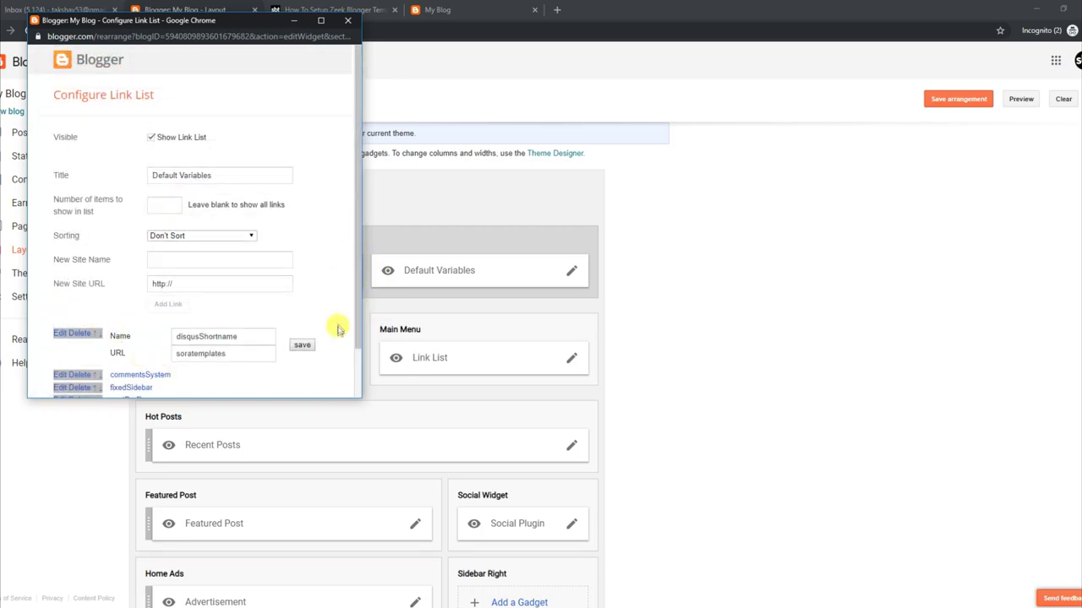
pyautogui.scroll(-1, 357, 307)
pyautogui.click(222, 299)
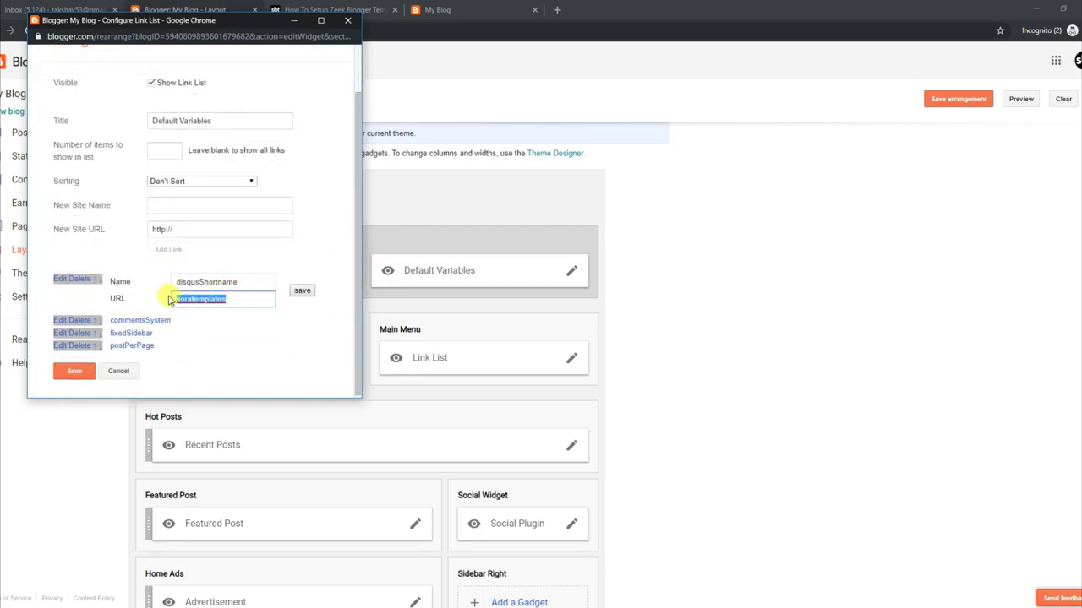
# - Open the commentsSystem and fixedSidebar entries for editing in the Default Variables widget
pyautogui.click(72, 320)
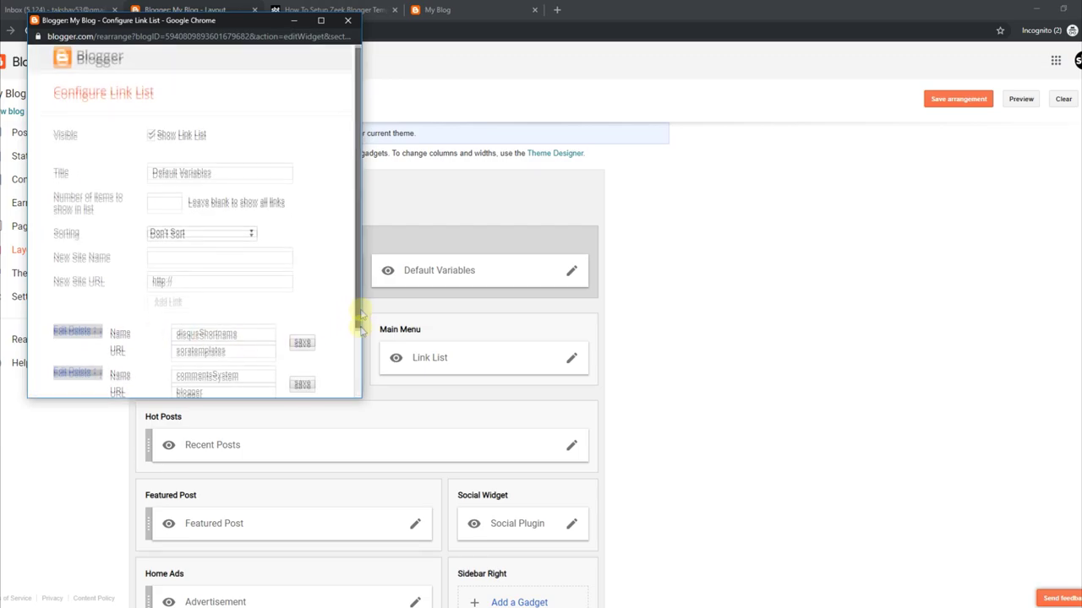
pyautogui.scroll(-1, 360, 320)
pyautogui.moveTo(213, 326); pyautogui.dragTo(155, 334)
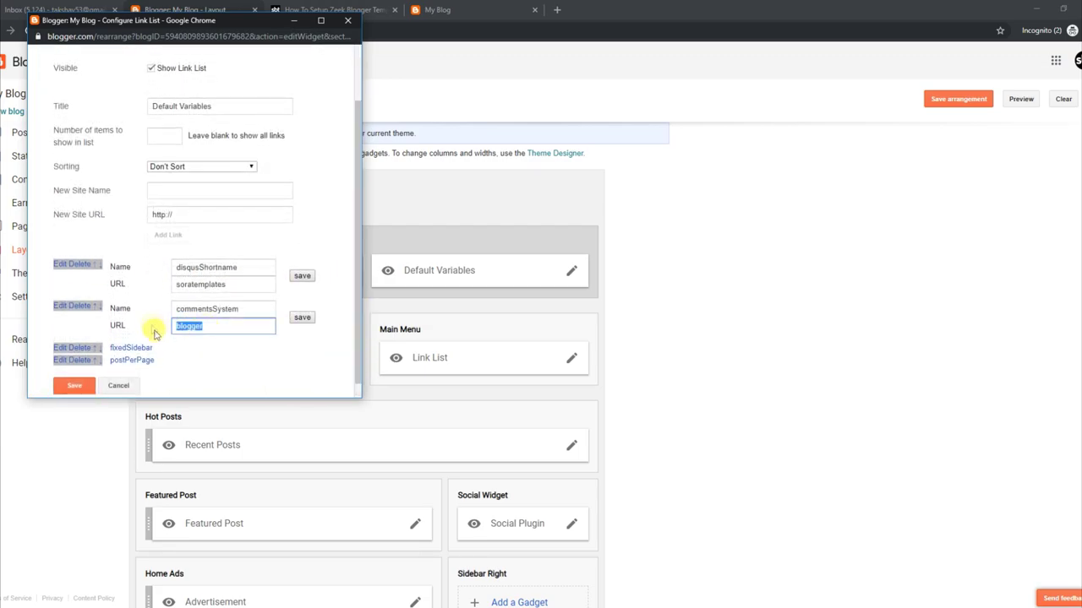
pyautogui.click(61, 349)
pyautogui.scroll(-1, 359, 372)
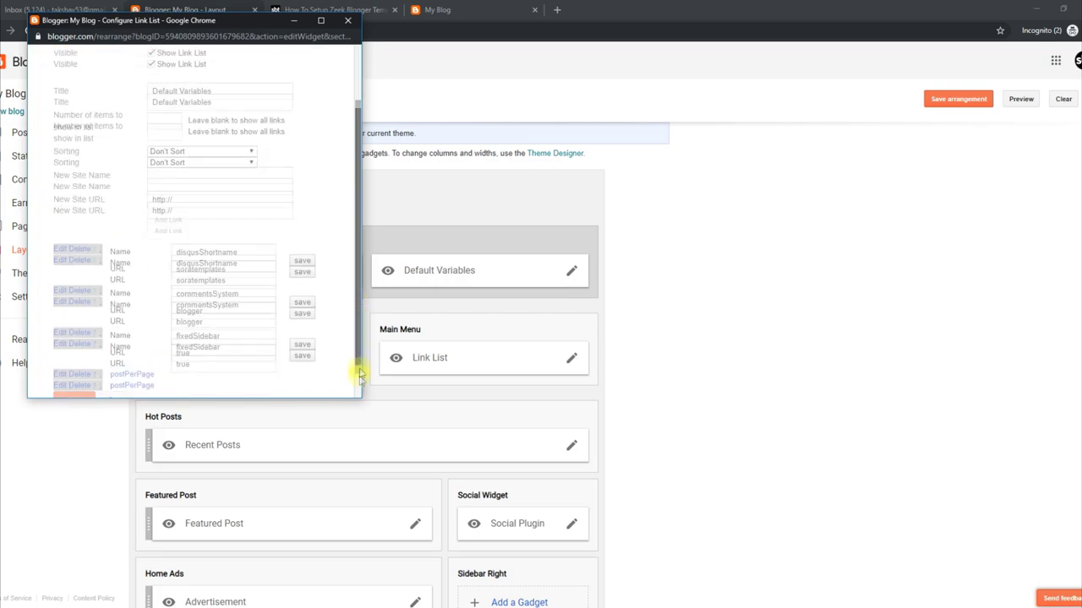
pyautogui.moveTo(196, 330); pyautogui.dragTo(163, 329)
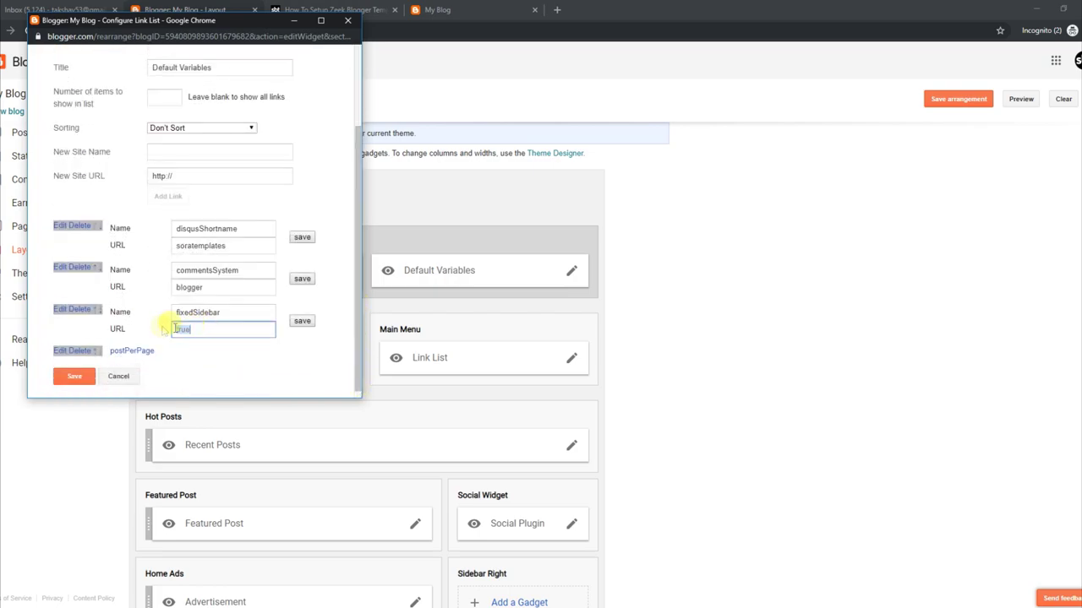
# - Open the postPerPage entry for editing, save the Default Variables widget, and reload the live blog
pyautogui.click(67, 355)
pyautogui.scroll(-1, 355, 338)
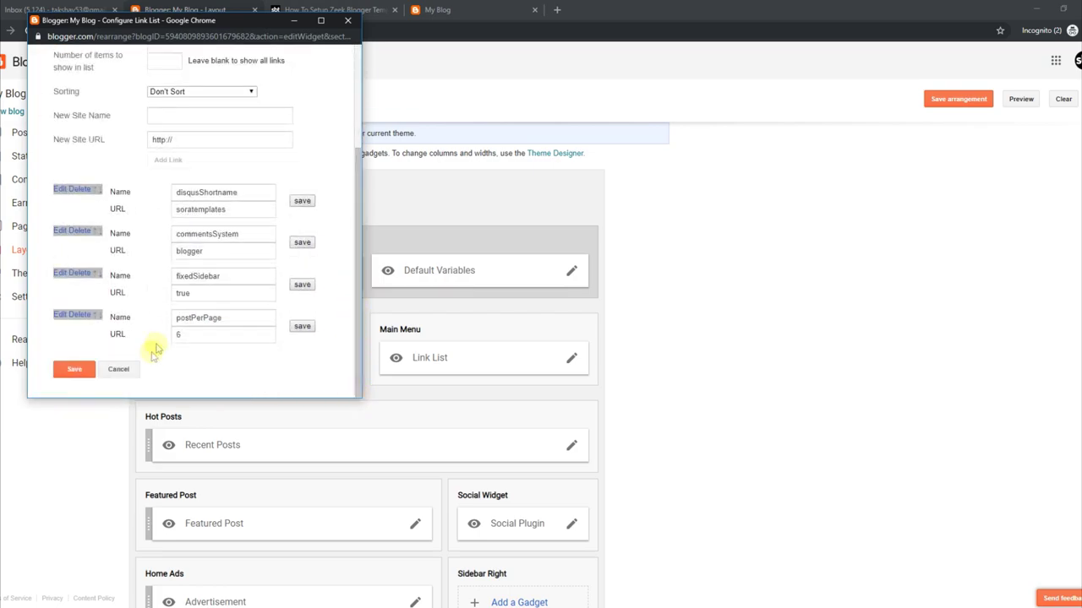
pyautogui.click(228, 374)
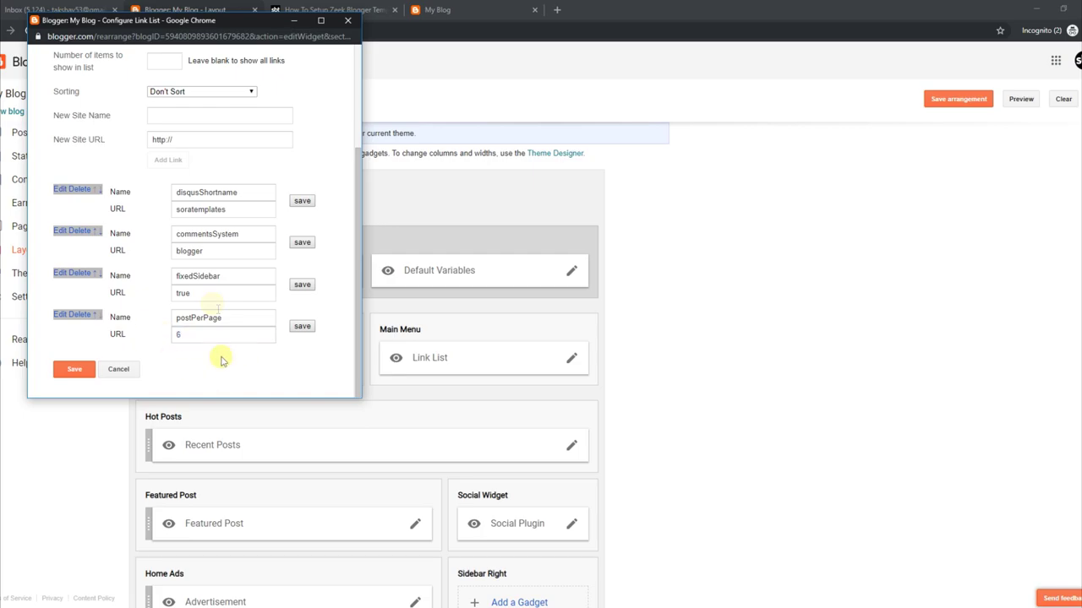
pyautogui.click(76, 370)
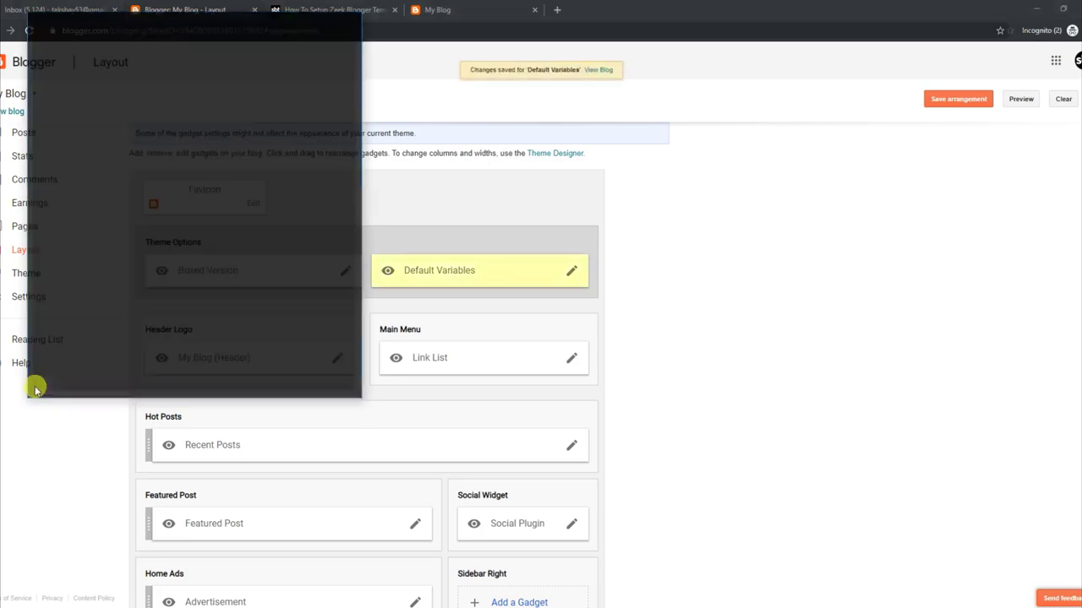
pyautogui.click(319, 9)
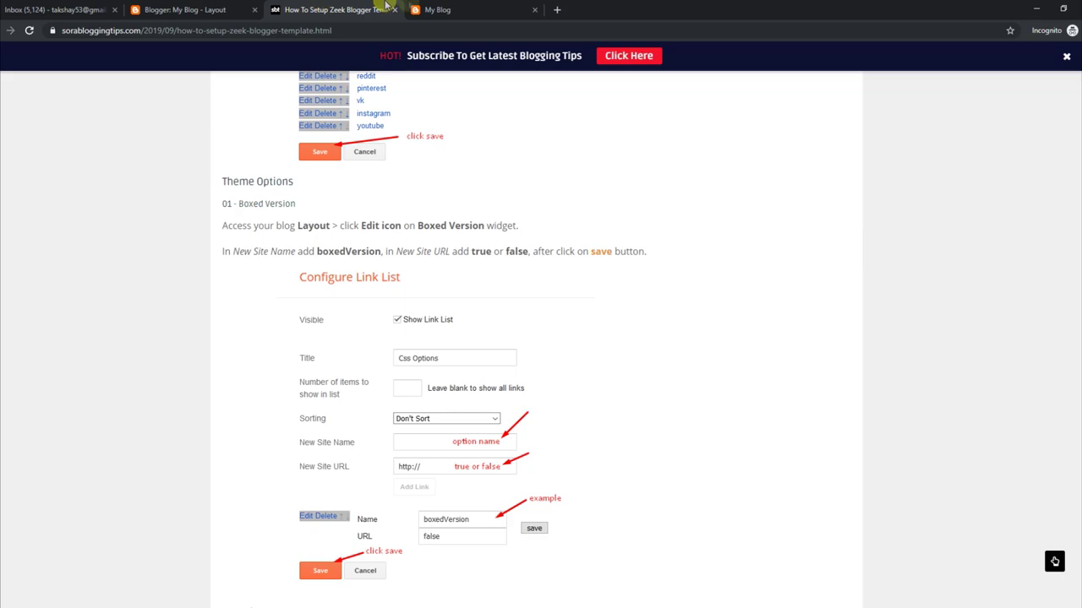
pyautogui.click(431, 10)
pyautogui.click(29, 30)
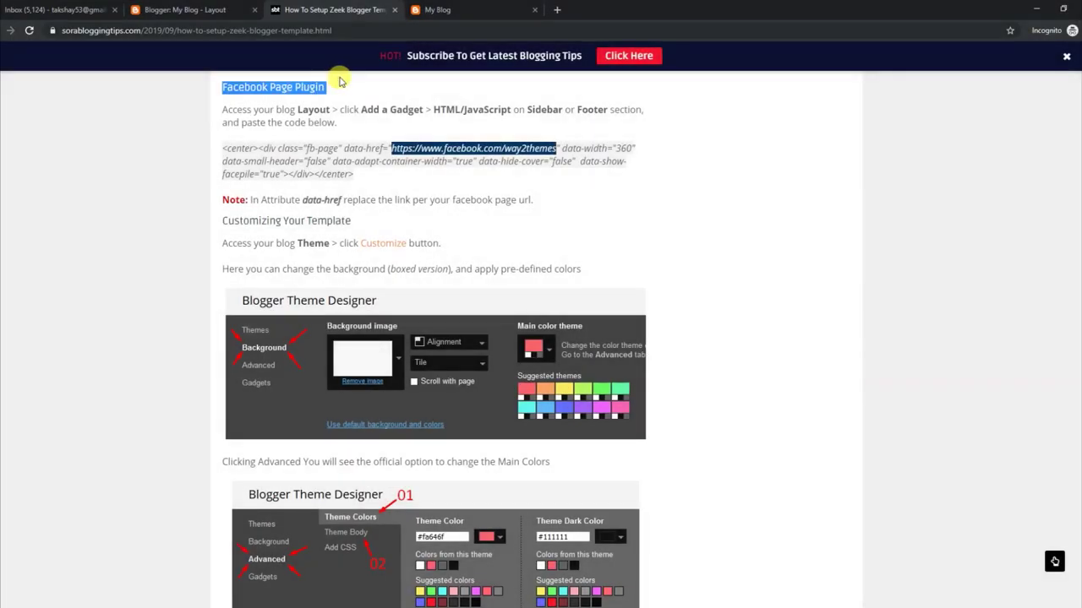
# - Read the Facebook Page Plugin instructions in the setup guide and copy the complete fb-page embed code
pyautogui.moveTo(225, 109); pyautogui.dragTo(616, 121)
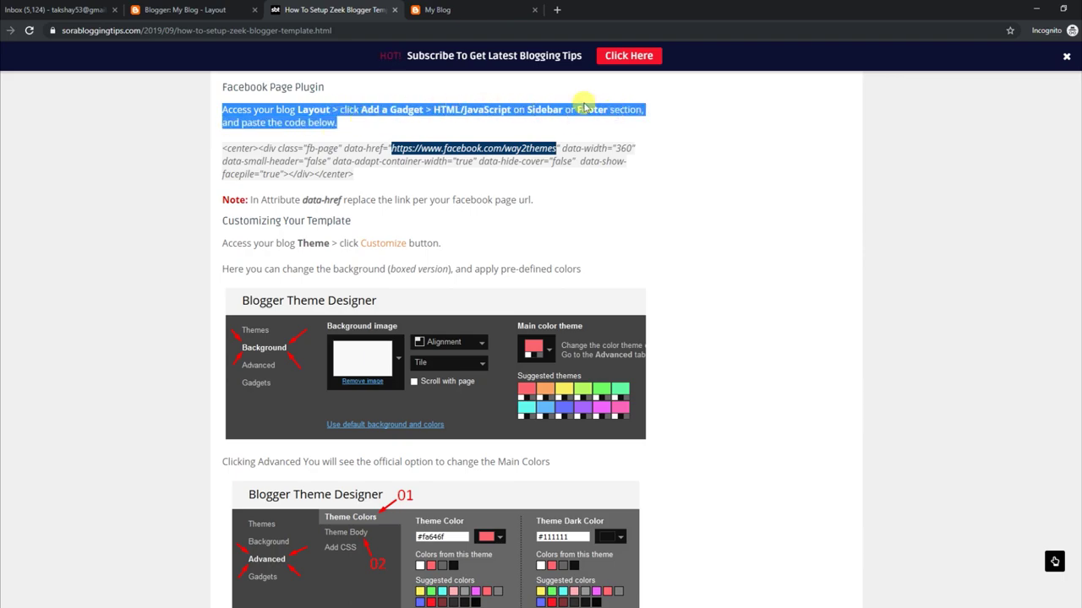
pyautogui.moveTo(224, 146); pyautogui.dragTo(336, 176)
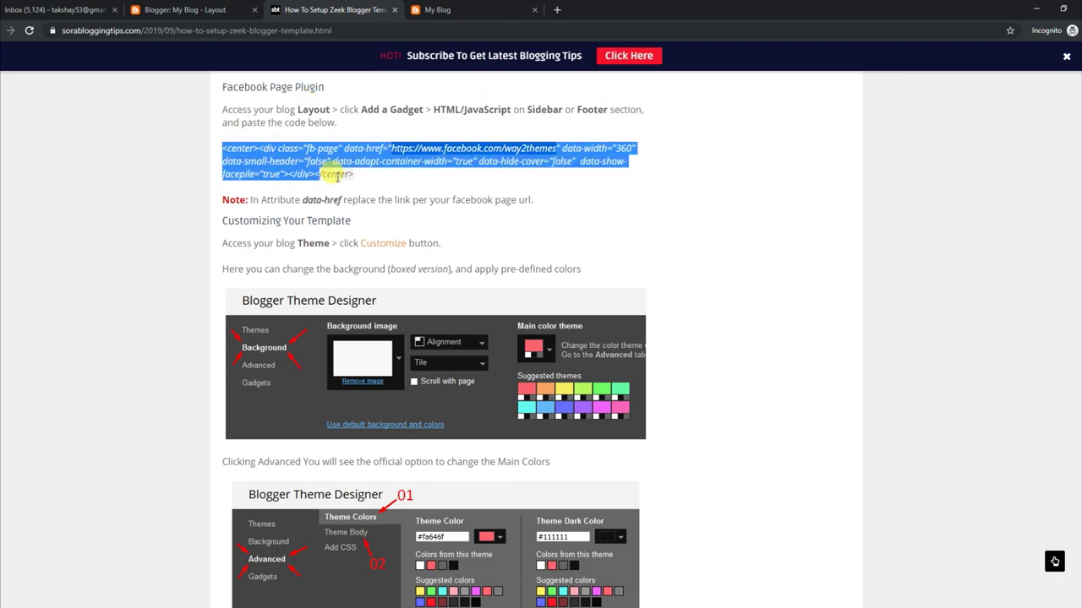
pyautogui.rightClick(310, 152)
pyautogui.click(343, 173)
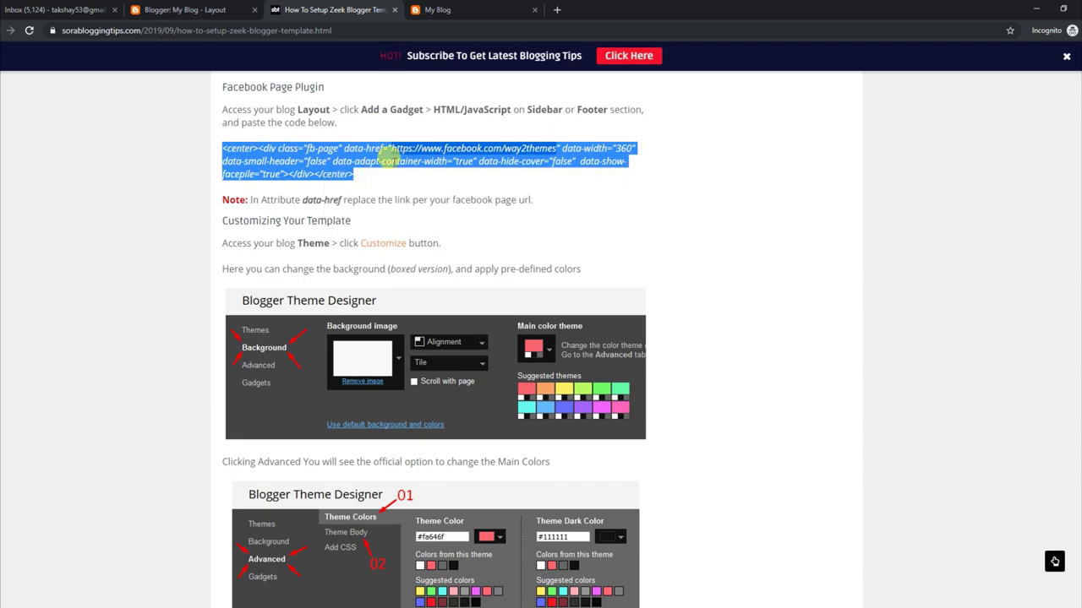
# - Examine the Facebook widget in the live blog's sidebar and reload the page
pyautogui.click(435, 10)
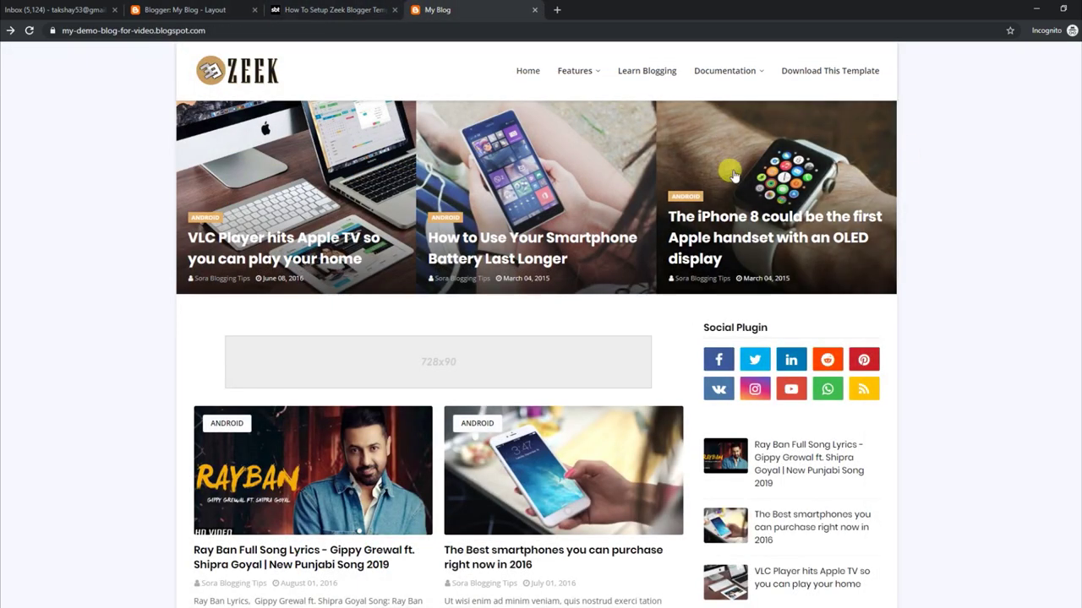
pyautogui.scroll(-1, 536, 325)
pyautogui.scroll(-4, 1063, 362)
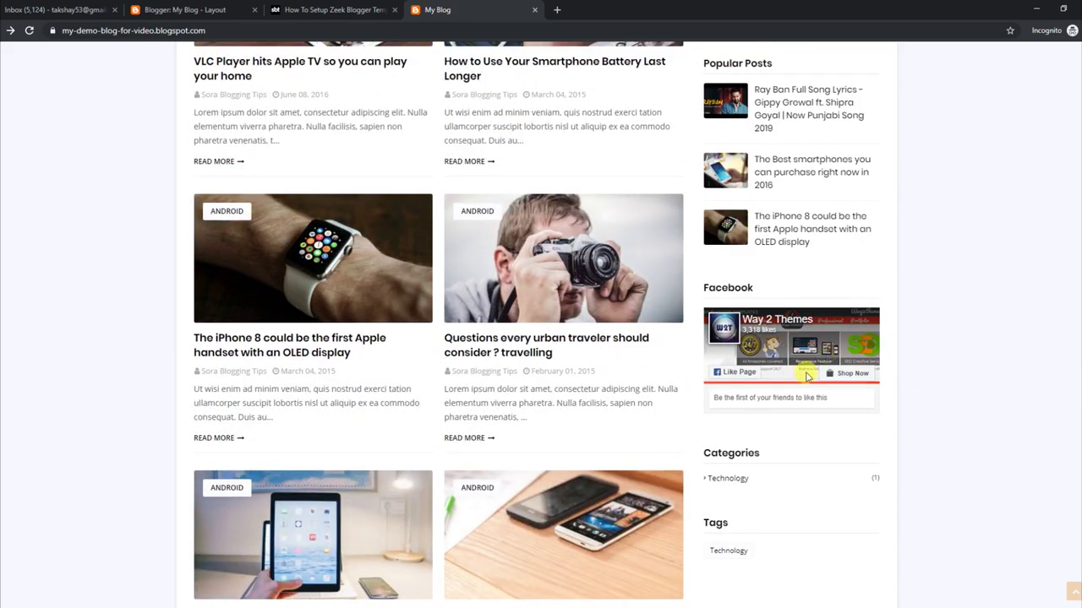
pyautogui.press('F5')
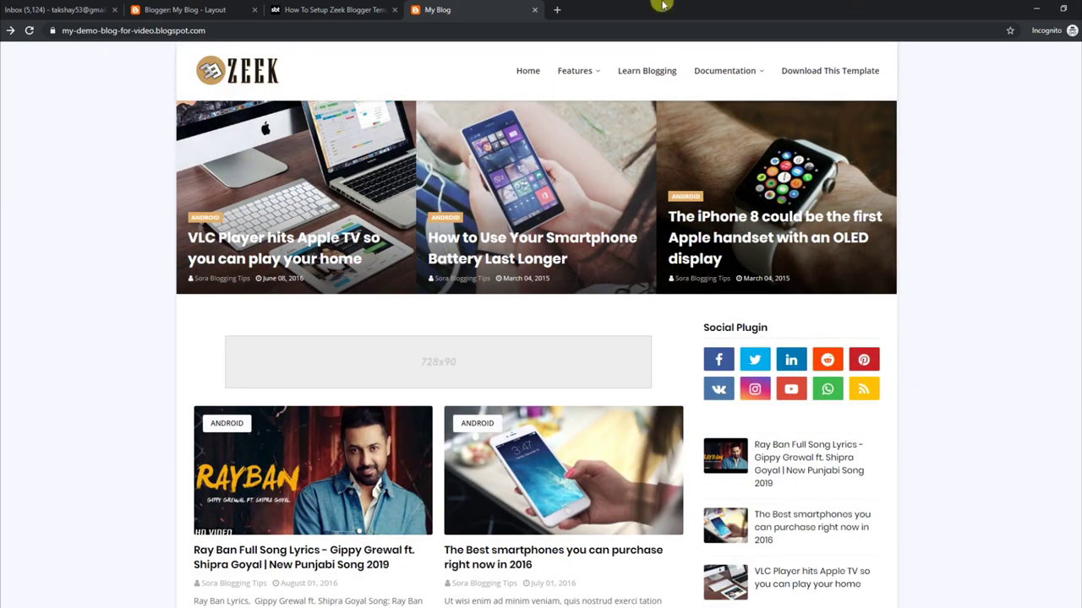
# - Open the Facebook gadget in the layout's Sidebar Right section, save it, and return to the live blog
pyautogui.click(249, 8)
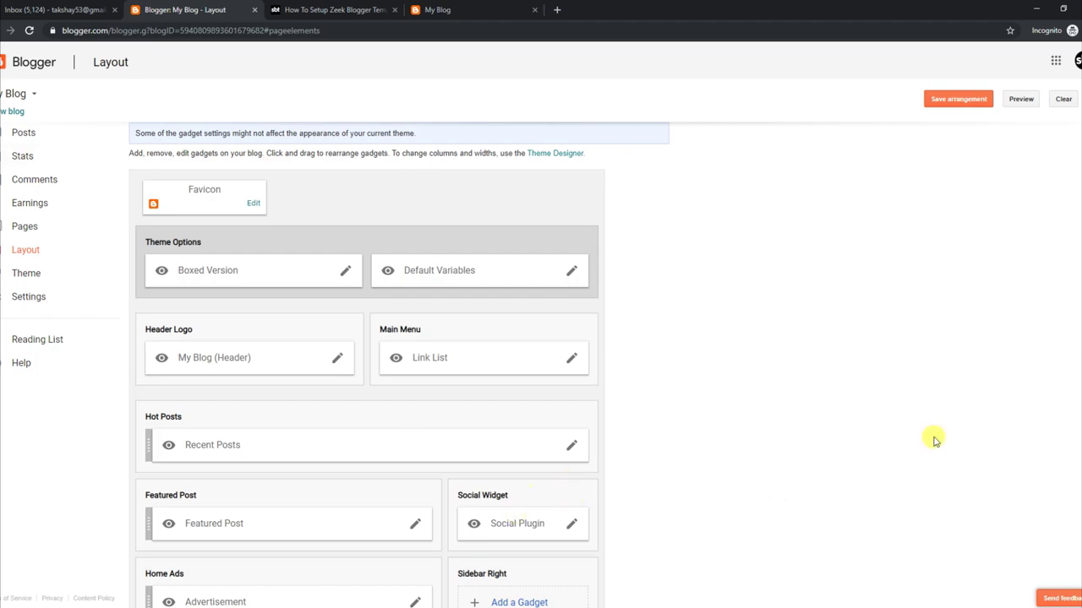
pyautogui.scroll(-4, 1076, 451)
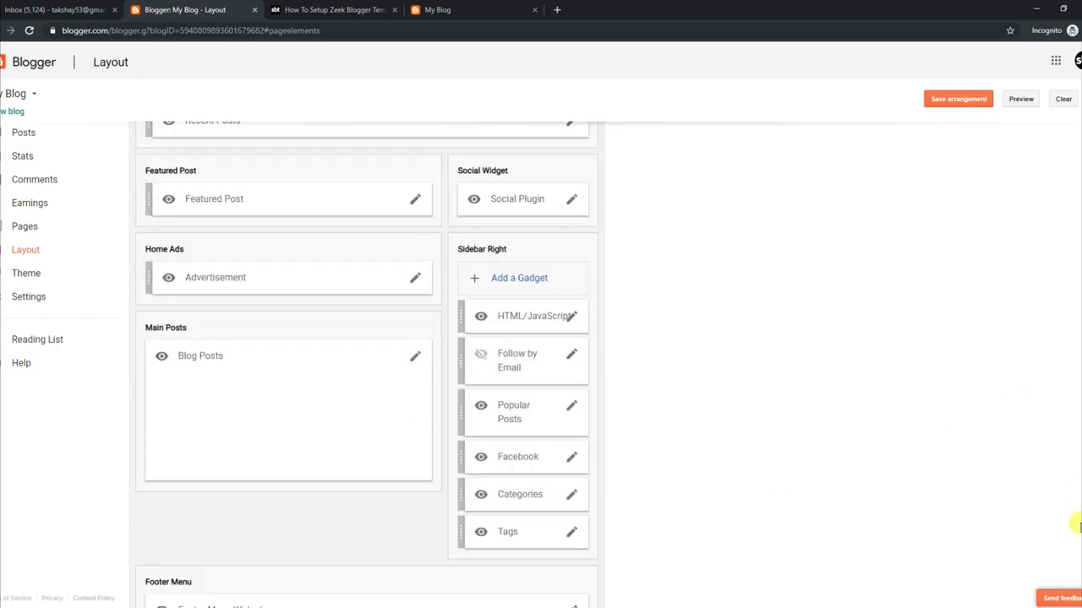
pyautogui.click(572, 438)
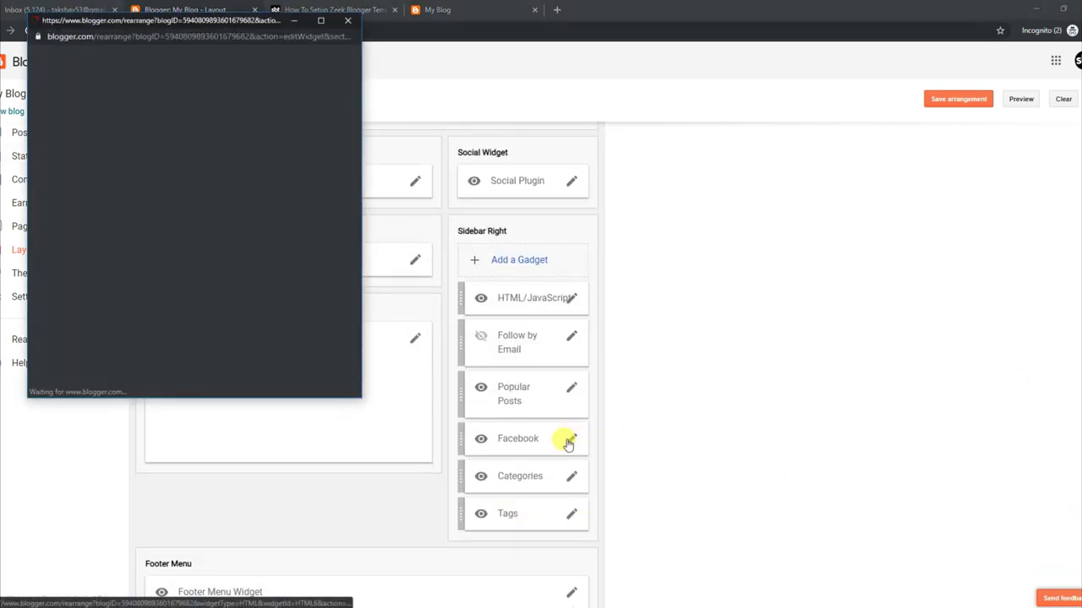
pyautogui.click(72, 378)
pyautogui.click(446, 9)
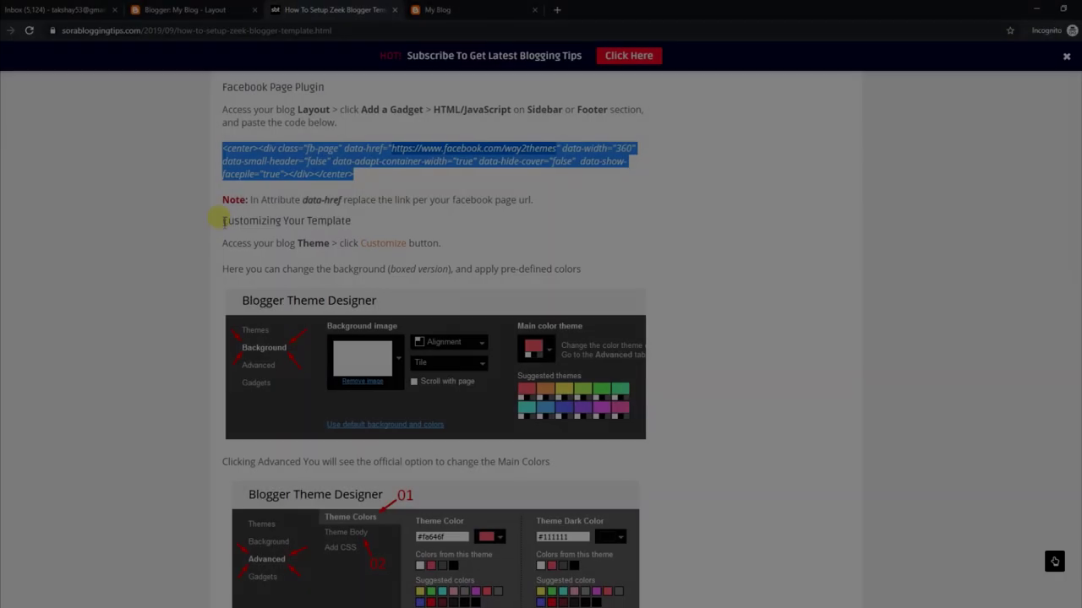
# - Read the guide's Customizing Your Template instructions on accessing Customize and changing the background and colors
pyautogui.moveTo(222, 220); pyautogui.dragTo(347, 221)
pyautogui.moveTo(224, 243); pyautogui.dragTo(432, 244)
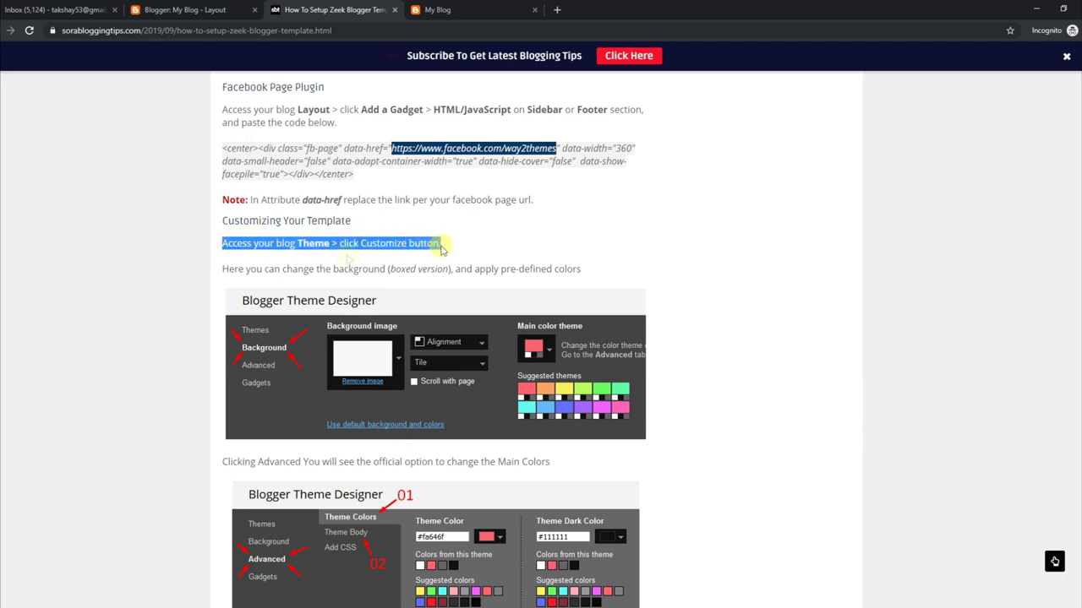
pyautogui.moveTo(225, 269); pyautogui.dragTo(531, 271)
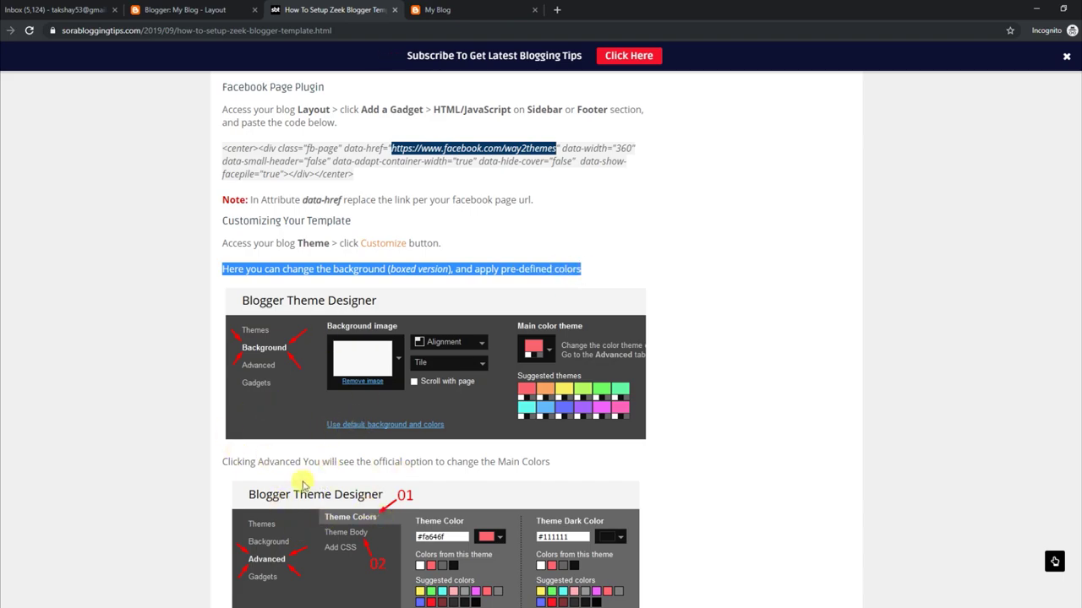
# - Open the blog's theme in the Blogger Theme Designer and show the Advanced theme color options
pyautogui.click(225, 8)
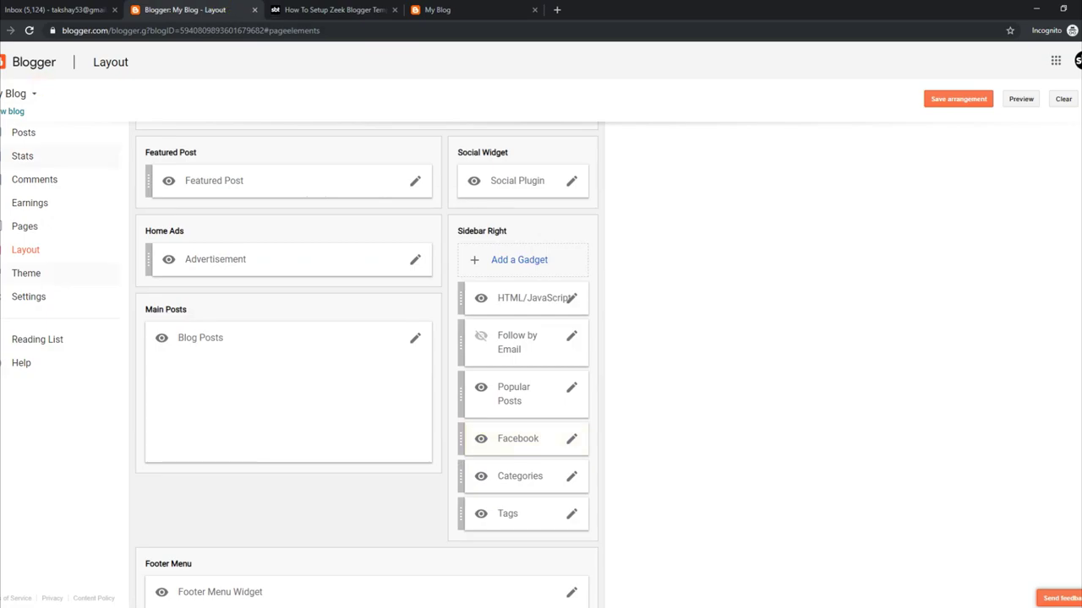
pyautogui.click(43, 276)
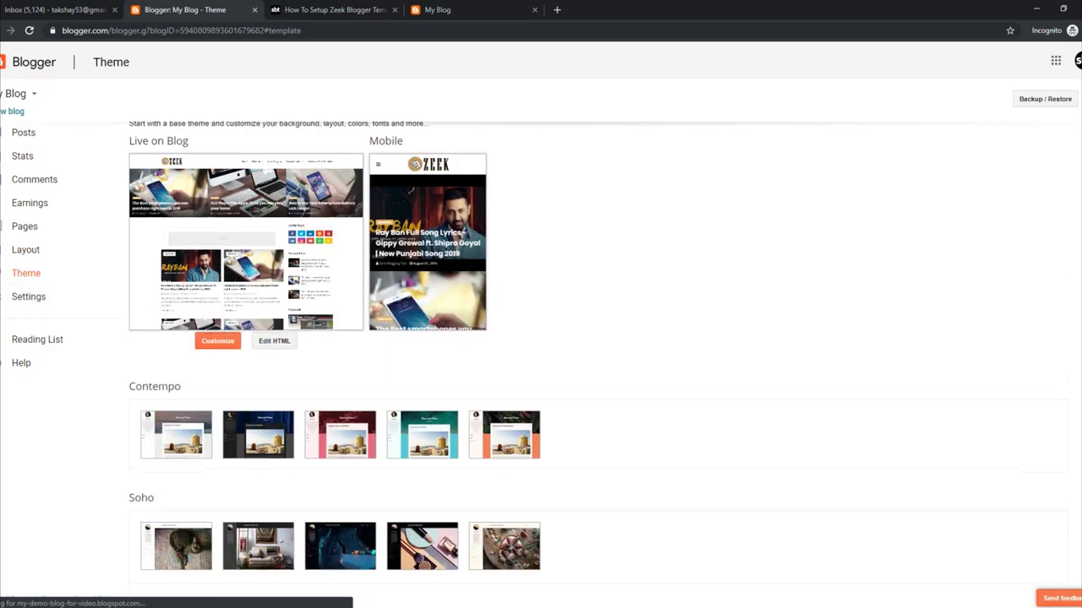
pyautogui.click(217, 346)
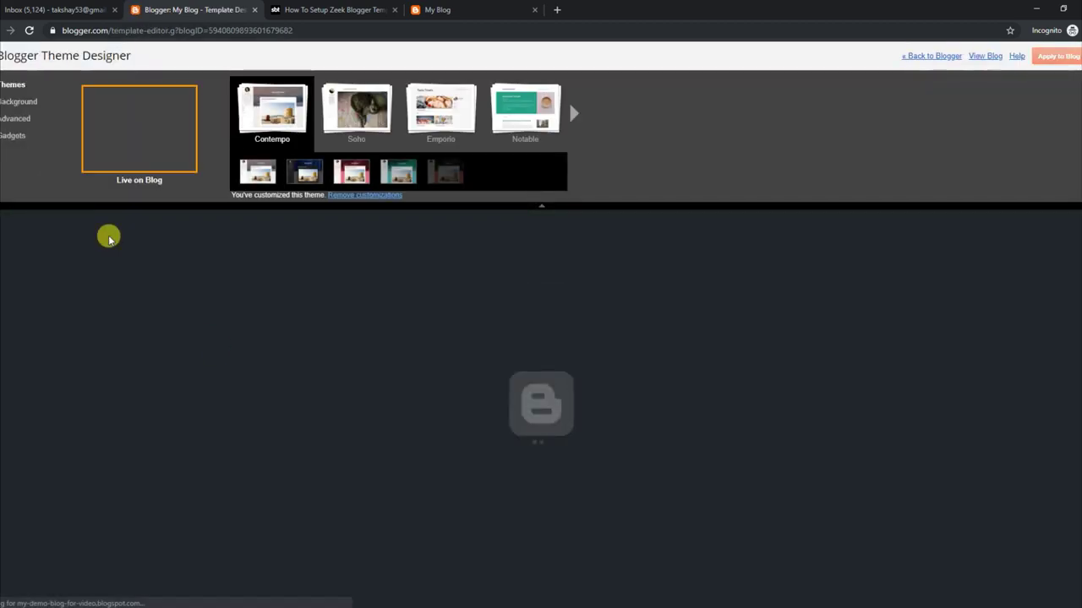
pyautogui.click(18, 119)
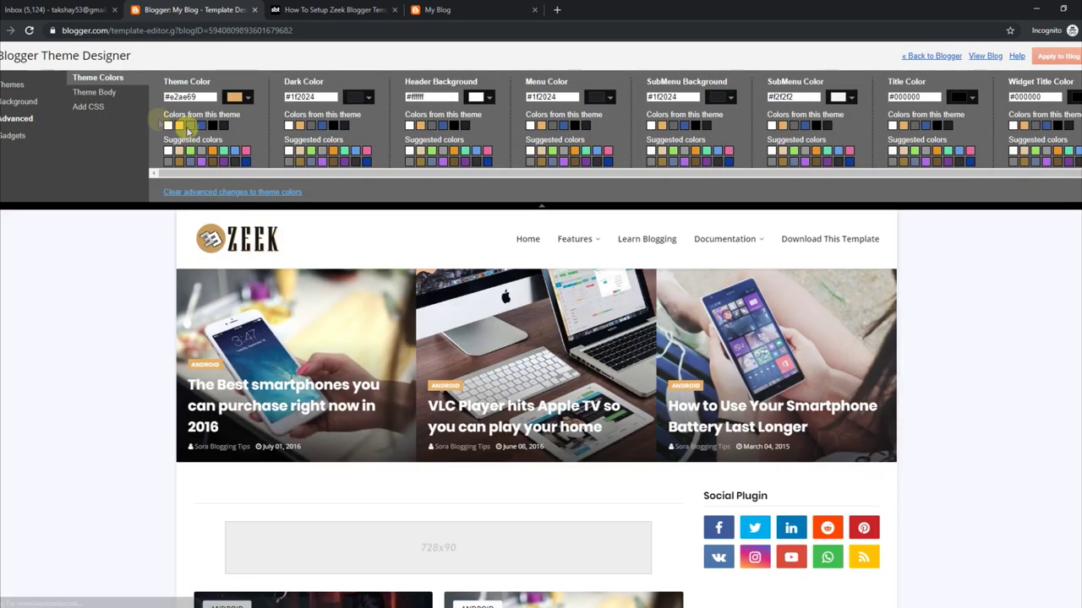
# - Set Theme Color #ae68e2, Header Background #715734, Menu Color #7f7f7f, SubMenu Background #e2c8a5, SubMenu Color #793c98 and Widget Title Color #fbfbfb, and preview the blog
pyautogui.click(201, 162)
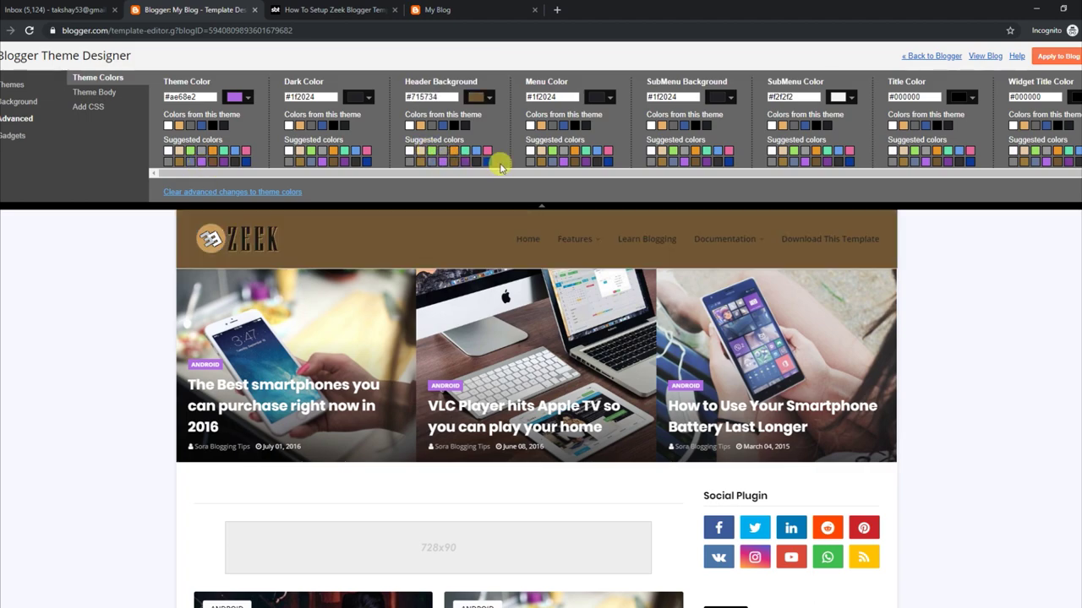
pyautogui.click(529, 161)
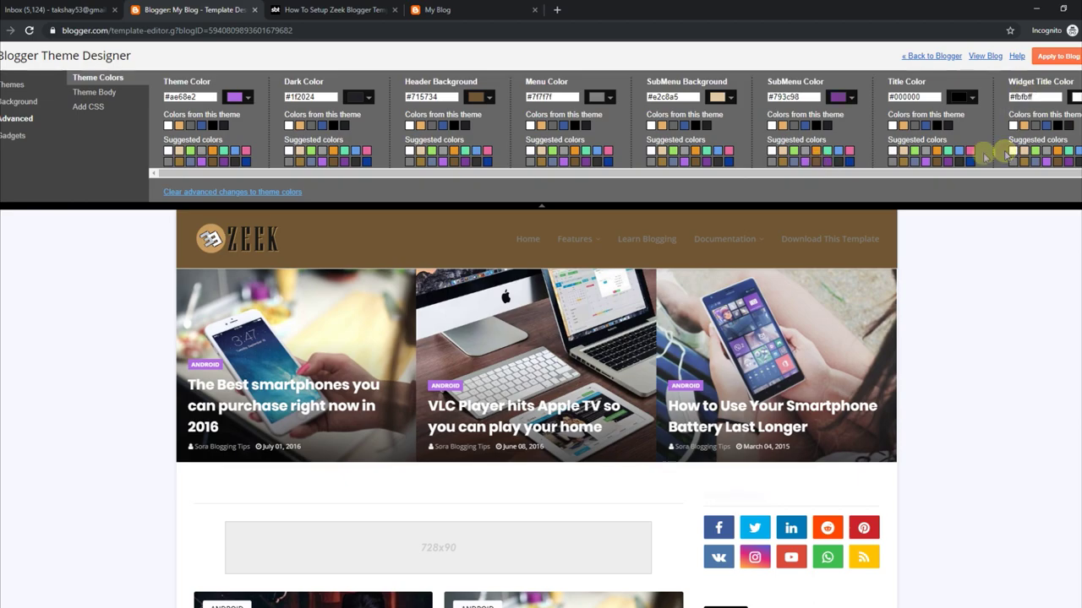
pyautogui.click(542, 205)
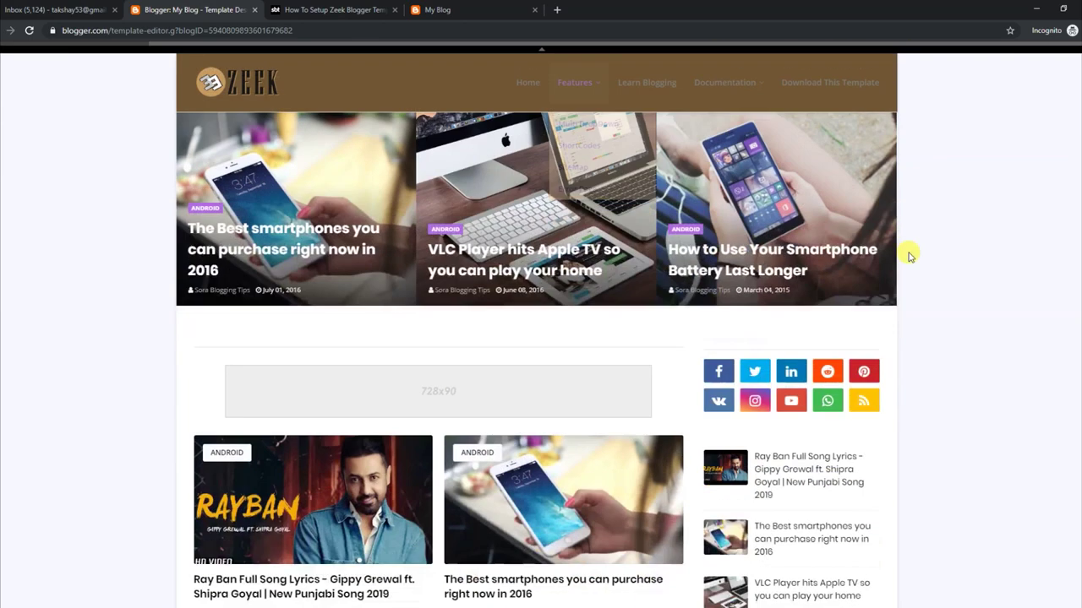
pyautogui.scroll(-6, 1070, 229)
pyautogui.scroll(6, 1073, 203)
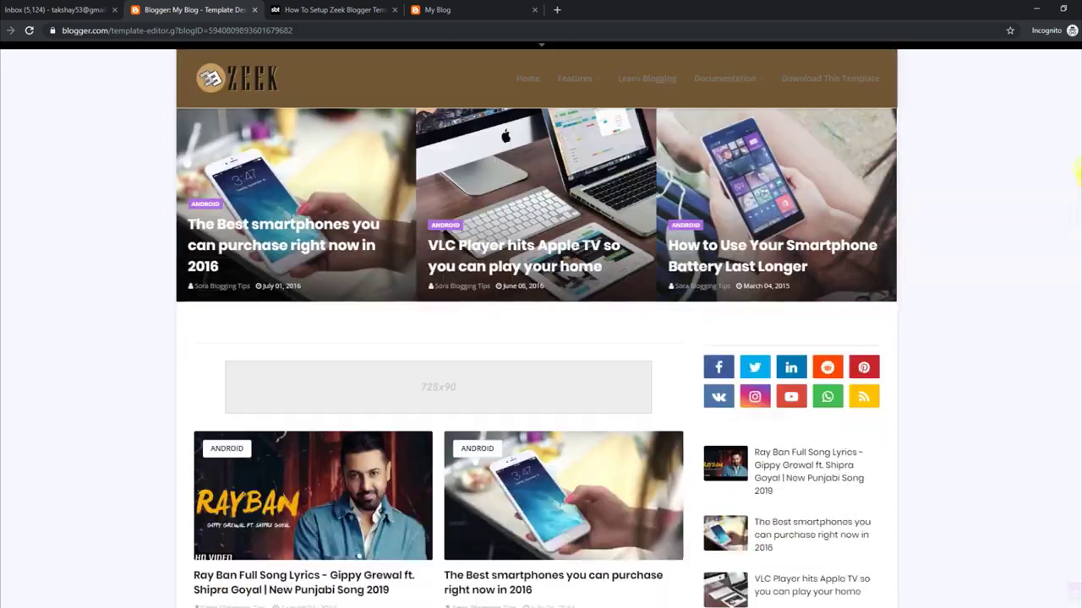